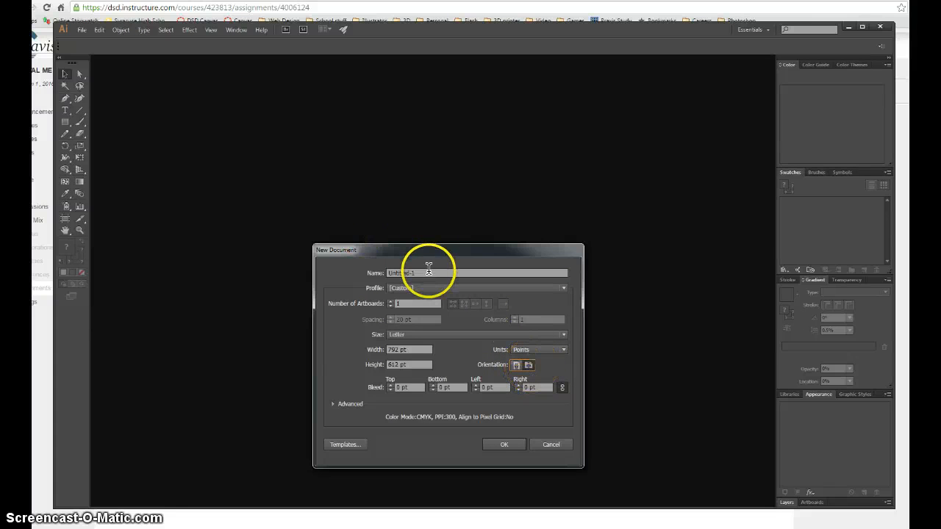
# - Create a landscape Letter document of 792 × 612 pt and set up the Star tool with a dark green fill
pyautogui.click(503, 447)
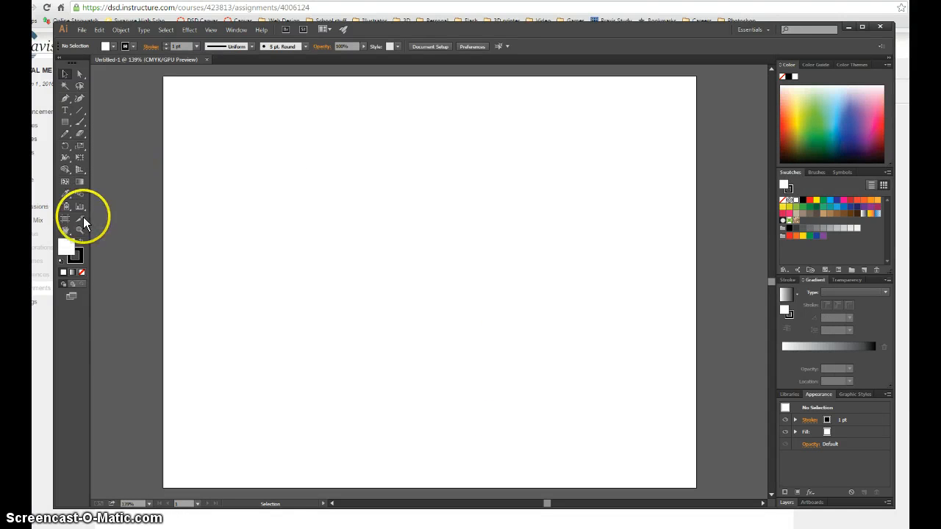
pyautogui.click(65, 122)
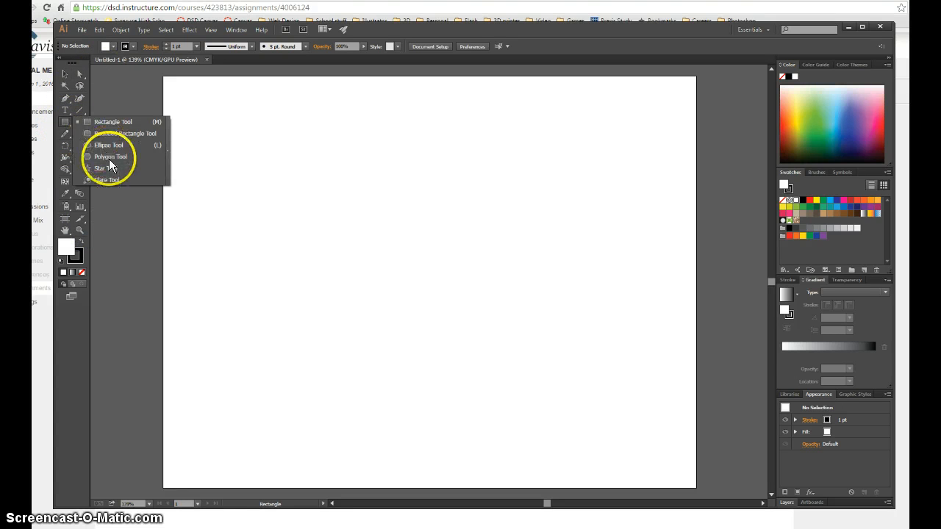
pyautogui.click(111, 167)
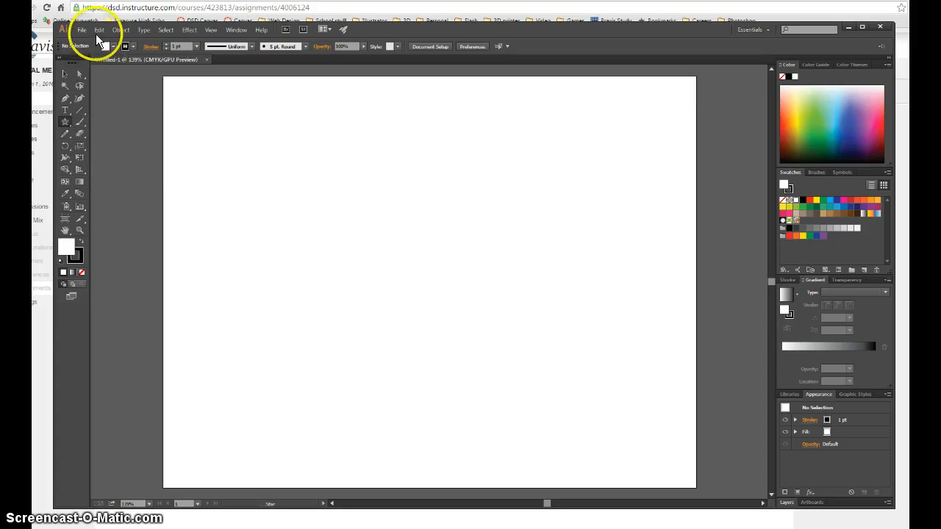
pyautogui.click(112, 46)
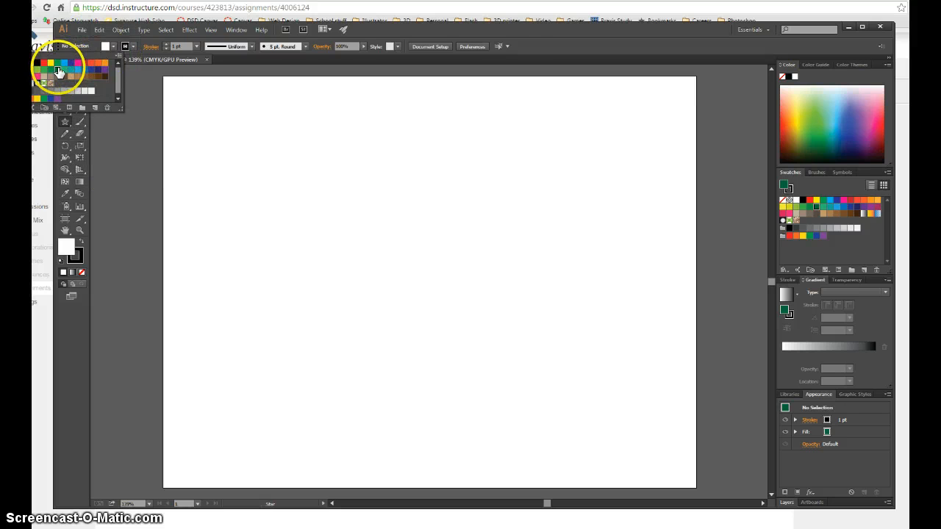
pyautogui.click(527, 39)
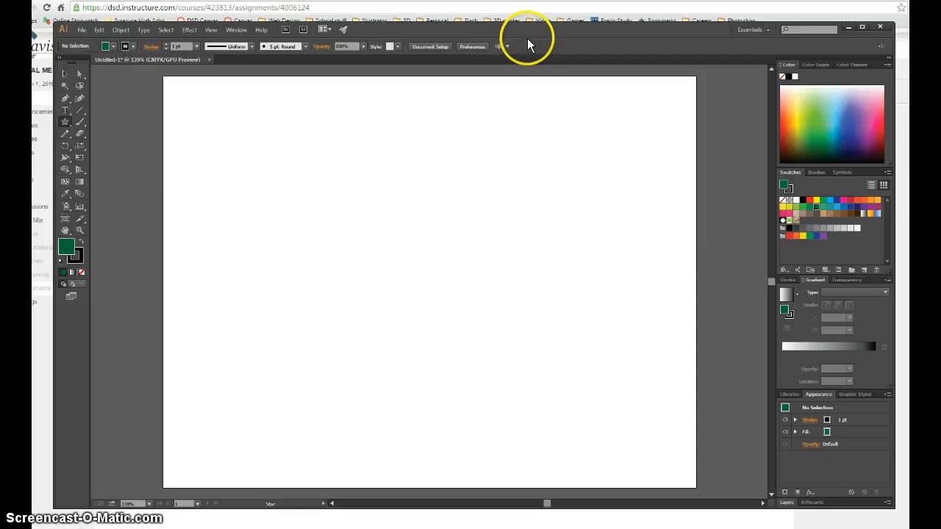
# - Draw three stacked, overlapping three-point stars as pine tree tiers, growing downward from about 140 pt to about 247 pt wide
pyautogui.moveTo(408, 203); pyautogui.dragTo(456, 263)
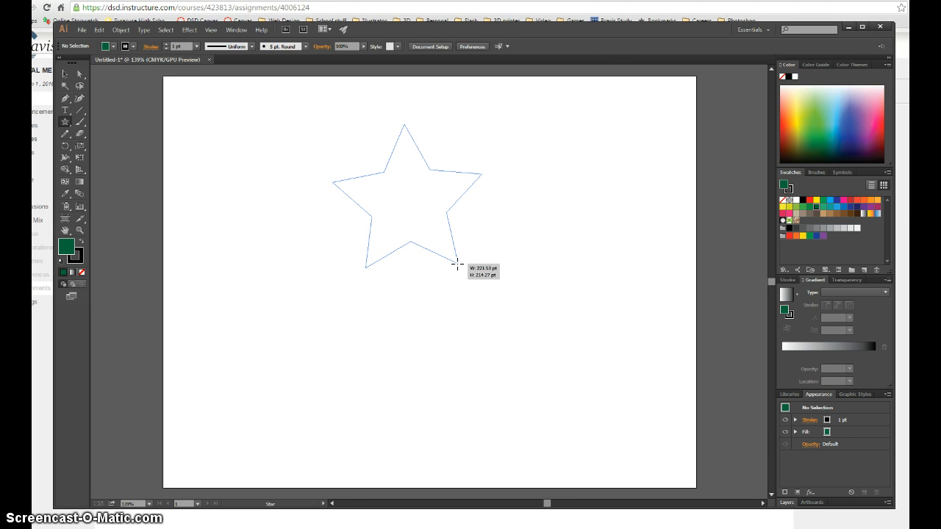
pyautogui.press('Up')
pyautogui.press('Up')
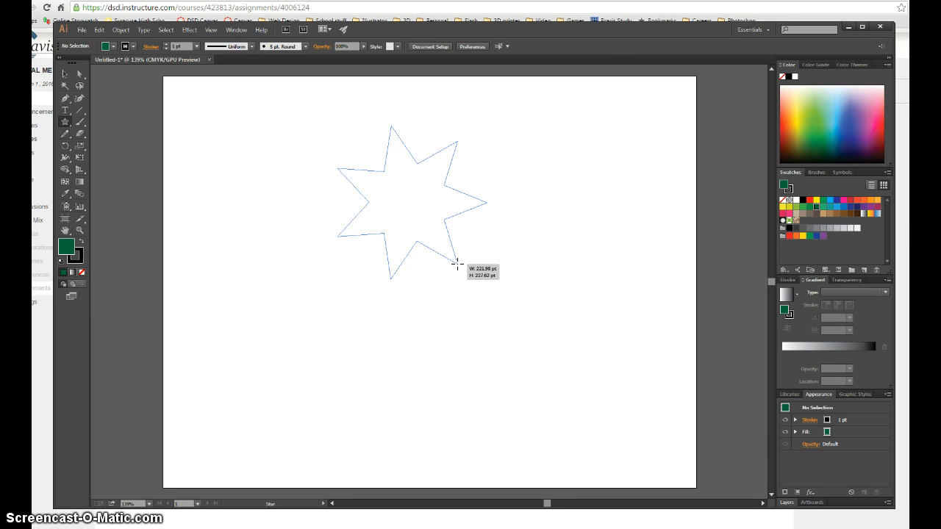
pyautogui.press('Down')
pyautogui.press('Down')
pyautogui.press('Down')
pyautogui.press('Down')
pyautogui.moveTo(457, 263); pyautogui.dragTo(634, 256)
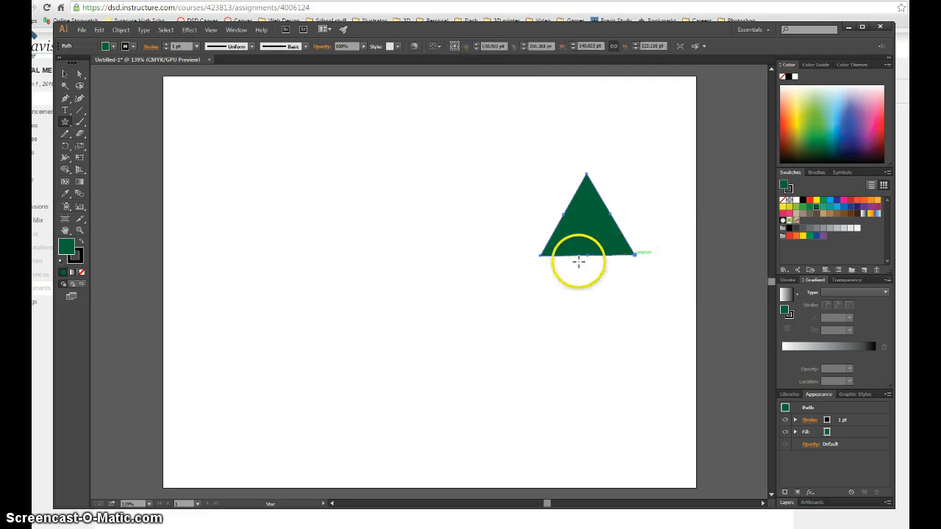
pyautogui.moveTo(573, 244); pyautogui.dragTo(658, 338)
pyautogui.moveTo(568, 330); pyautogui.dragTo(669, 432)
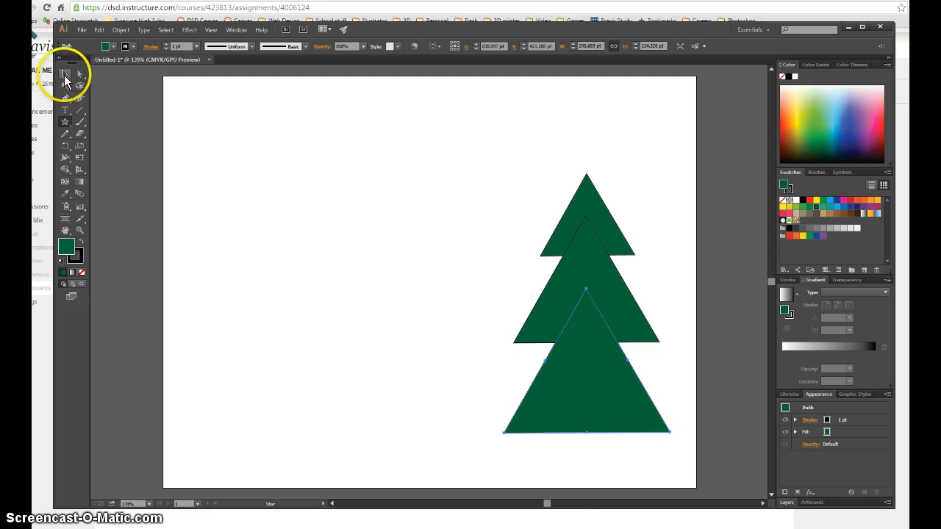
# - Select all three green triangles and merge them into a single tree shape with the Shape Builder
pyautogui.click(66, 74)
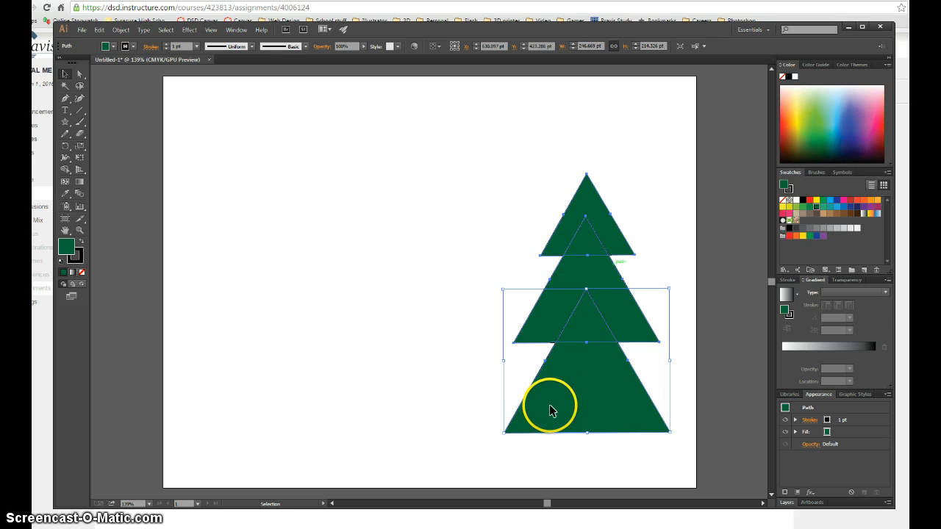
pyautogui.click(66, 171)
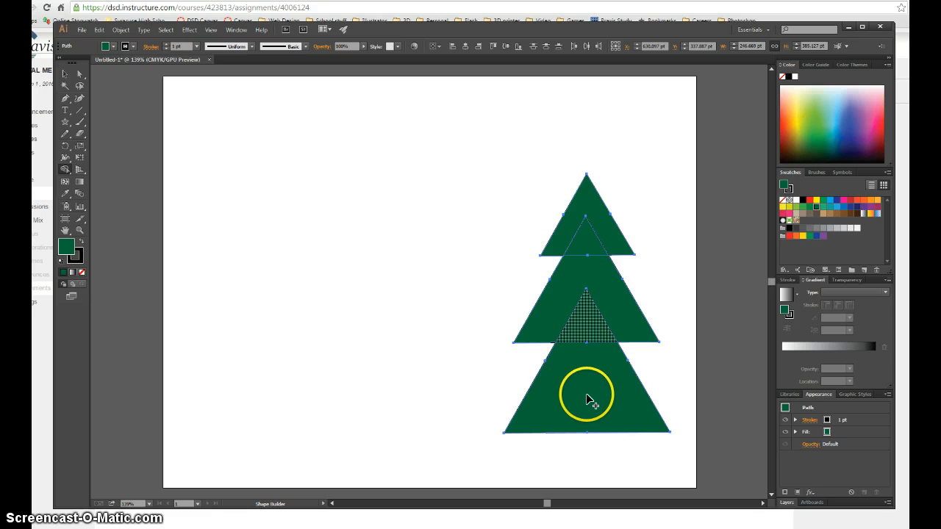
pyautogui.moveTo(588, 189)
pyautogui.mouseDown()
pyautogui.moveTo(594, 210)
pyautogui.moveTo(568, 282)
pyautogui.moveTo(586, 321)
pyautogui.moveTo(591, 409)
pyautogui.mouseUp()
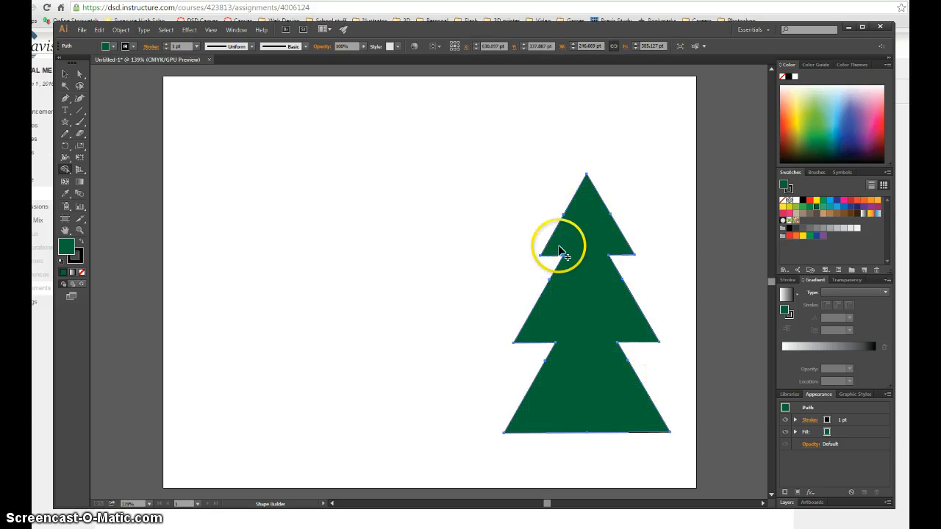
pyautogui.click(64, 74)
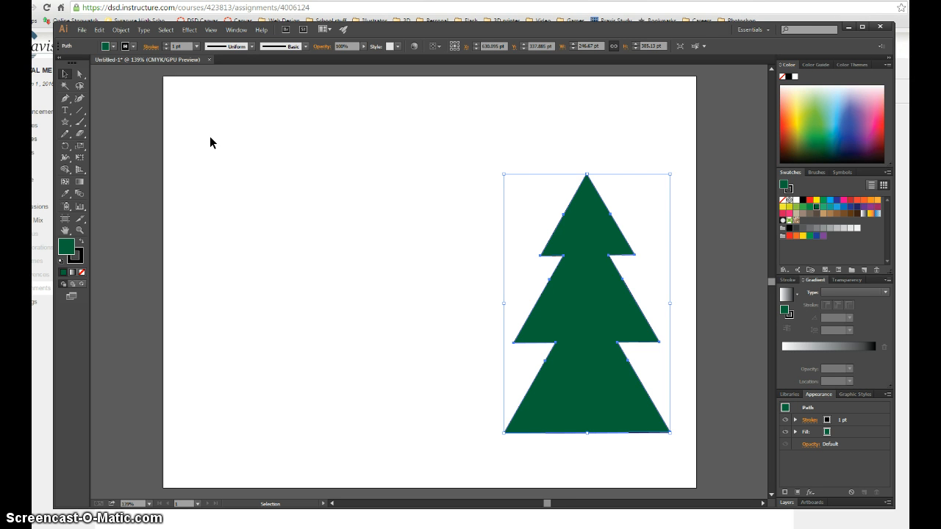
# - Activate the Rectangle tool for drawing the background
pyautogui.click(78, 182)
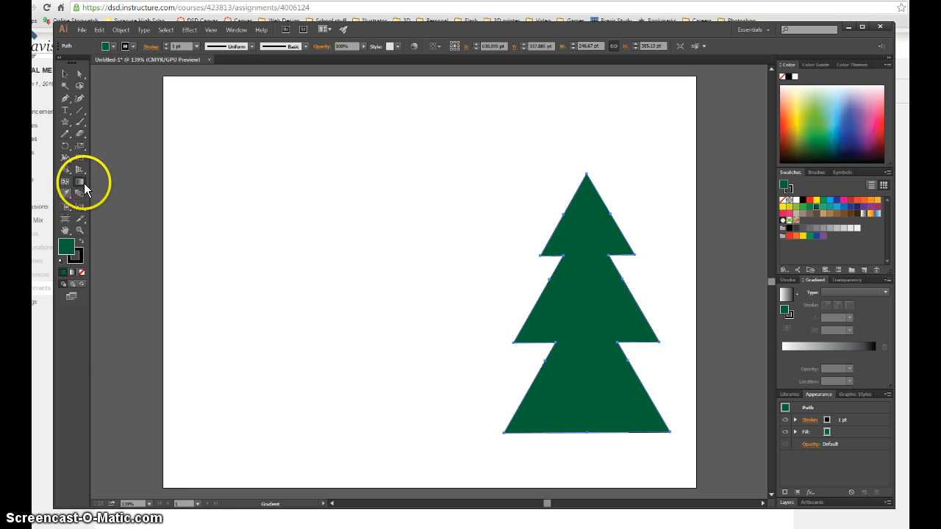
pyautogui.moveTo(66, 125); pyautogui.dragTo(85, 123)
# - Try the blue-to-white gradient fill on the selected tree and undo it
pyautogui.click(111, 47)
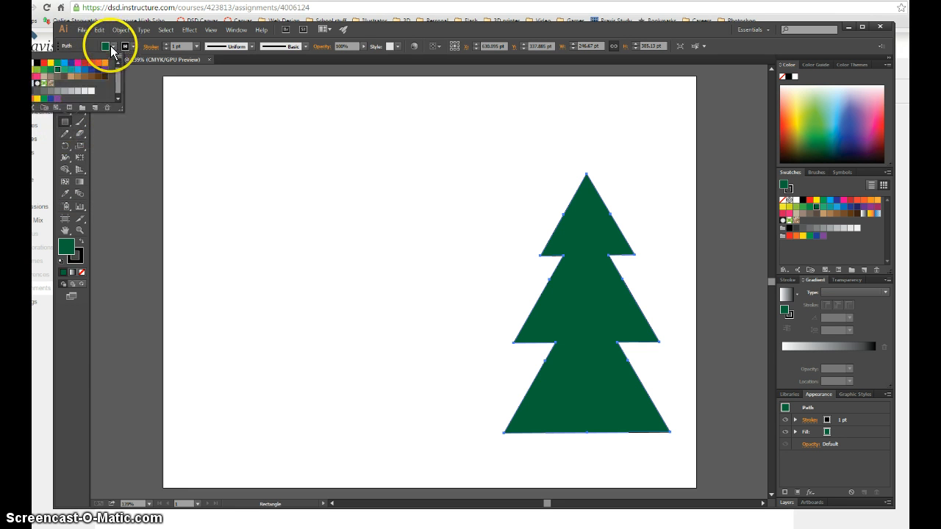
pyautogui.click(34, 83)
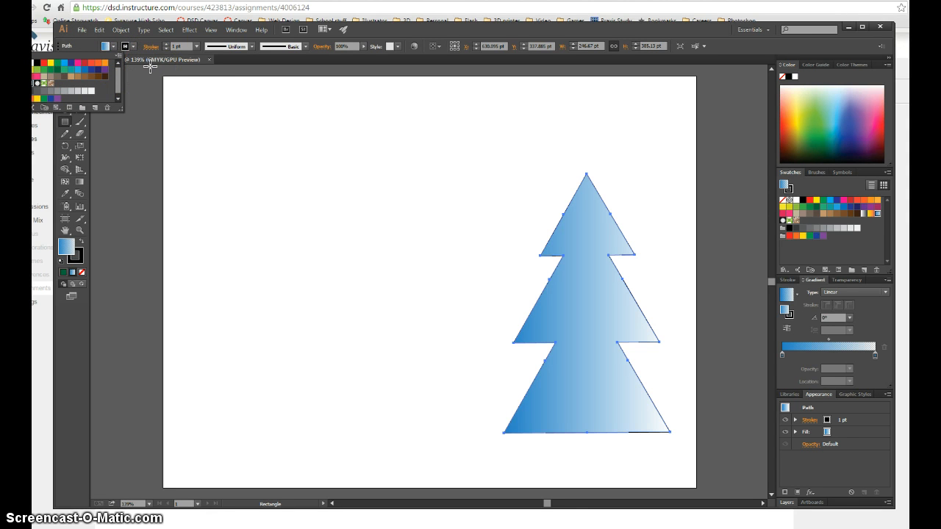
pyautogui.click(187, 71)
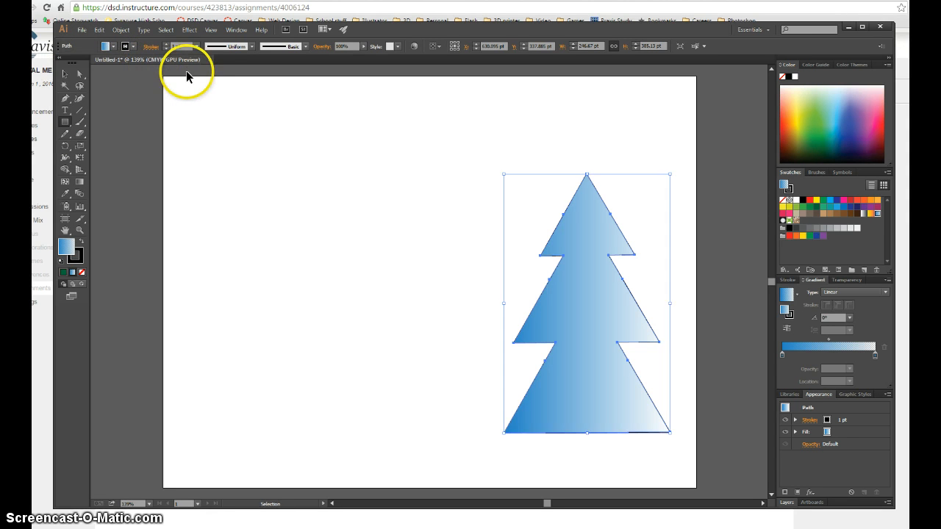
pyautogui.hotkey('ctrl', 'z')
# - Draw a background rectangle of about 804 × 624 pt over the whole artboard and fill it with the blue-to-white linear gradient
pyautogui.moveTo(159, 73); pyautogui.dragTo(702, 492)
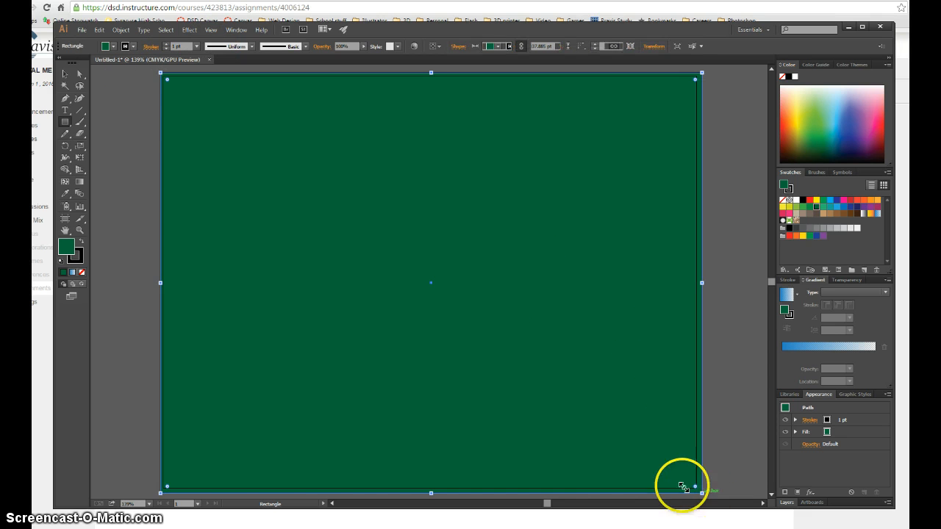
pyautogui.click(112, 47)
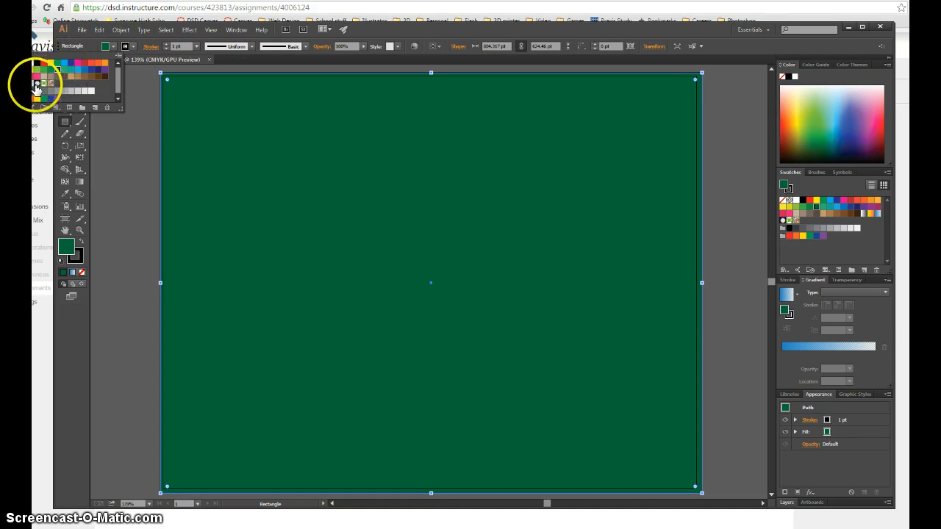
pyautogui.click(48, 83)
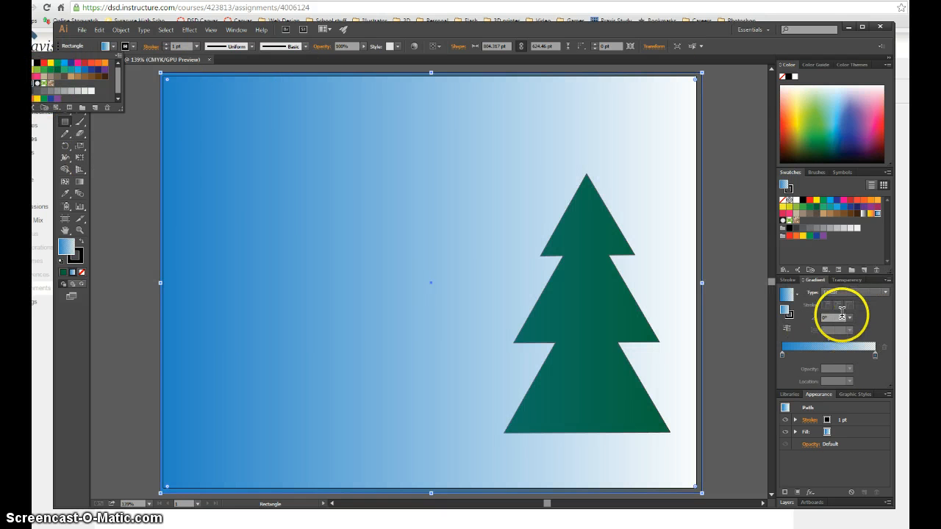
# - Set the background rectangle's gradient angle to -90° so the blue lies at the top and the white at the bottom
pyautogui.click(850, 318)
pyautogui.click(849, 318)
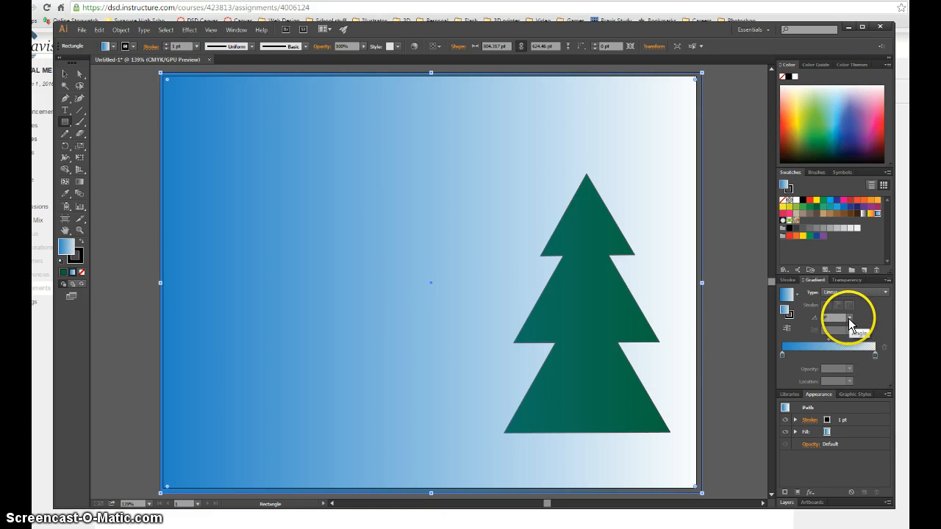
pyautogui.click(863, 371)
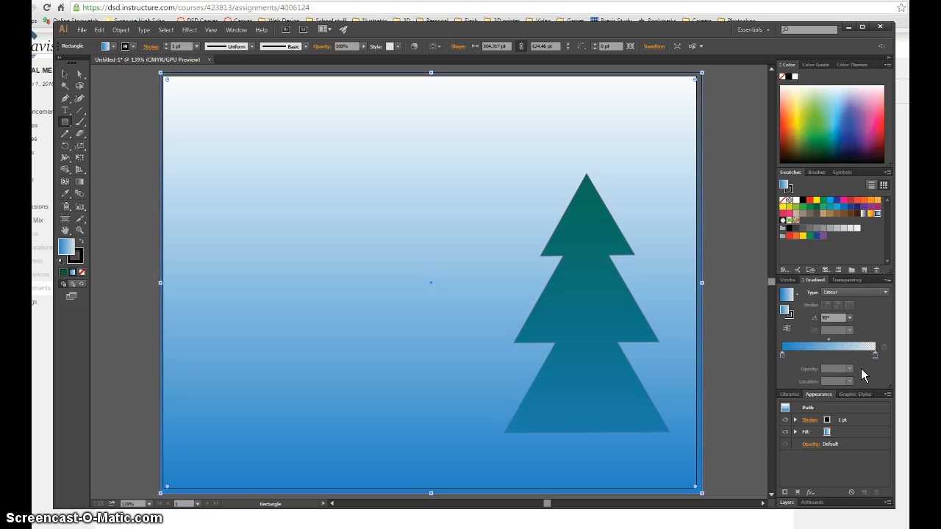
pyautogui.moveTo(849, 319); pyautogui.dragTo(863, 476)
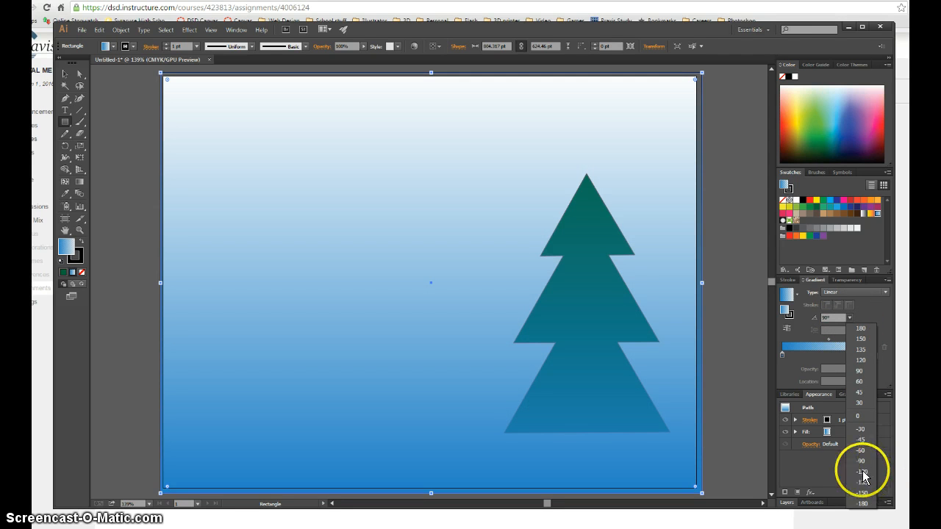
pyautogui.click(861, 458)
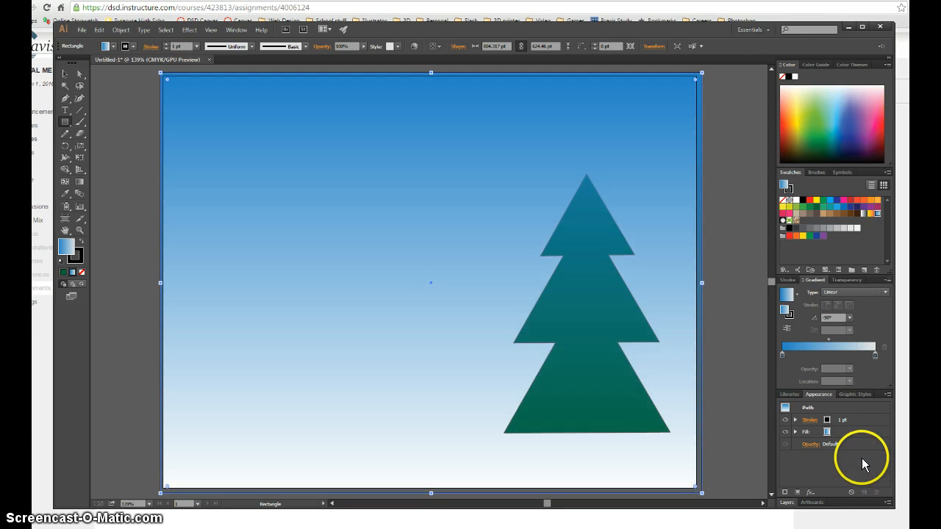
# - Send the gradient background rectangle to the back, behind the tree
pyautogui.click(64, 75)
pyautogui.rightClick(248, 127)
pyautogui.moveTo(329, 276)
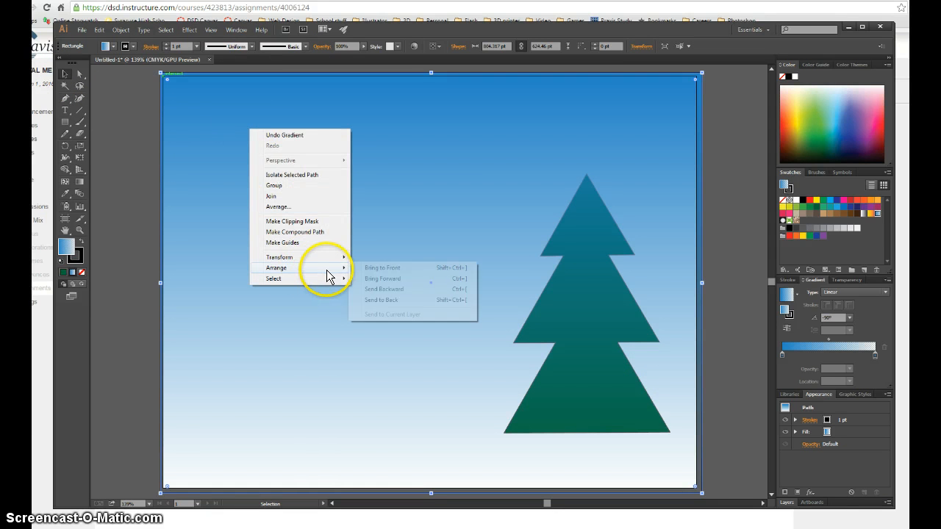
pyautogui.click(389, 299)
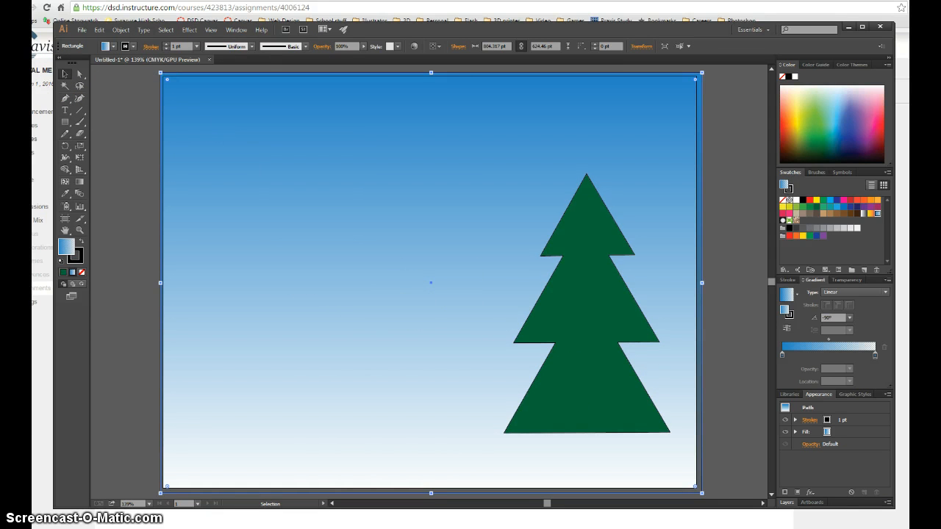
# - Activate the Paintbrush tool and open the Artistic_Ink brush library
pyautogui.click(79, 122)
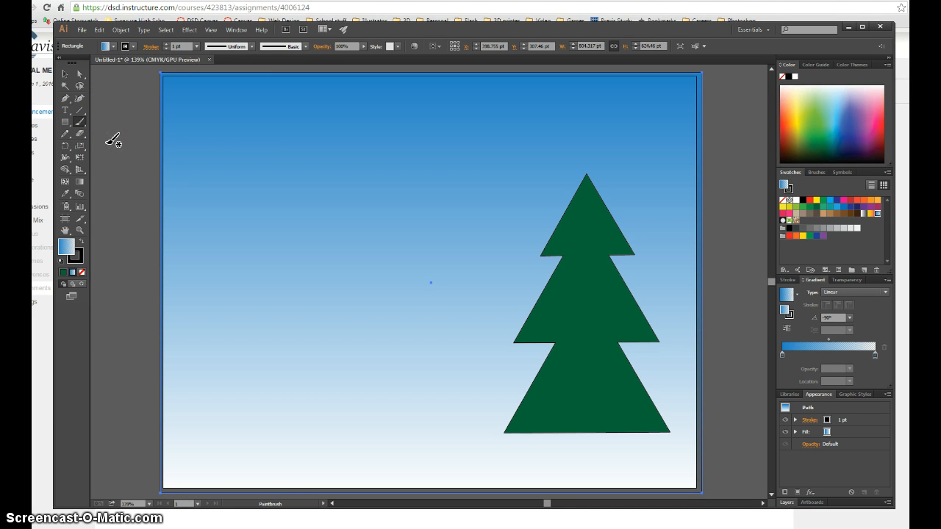
pyautogui.click(304, 46)
pyautogui.moveTo(304, 77)
pyautogui.mouseDown()
pyautogui.moveTo(304, 110)
pyautogui.moveTo(285, 108)
pyautogui.mouseUp()
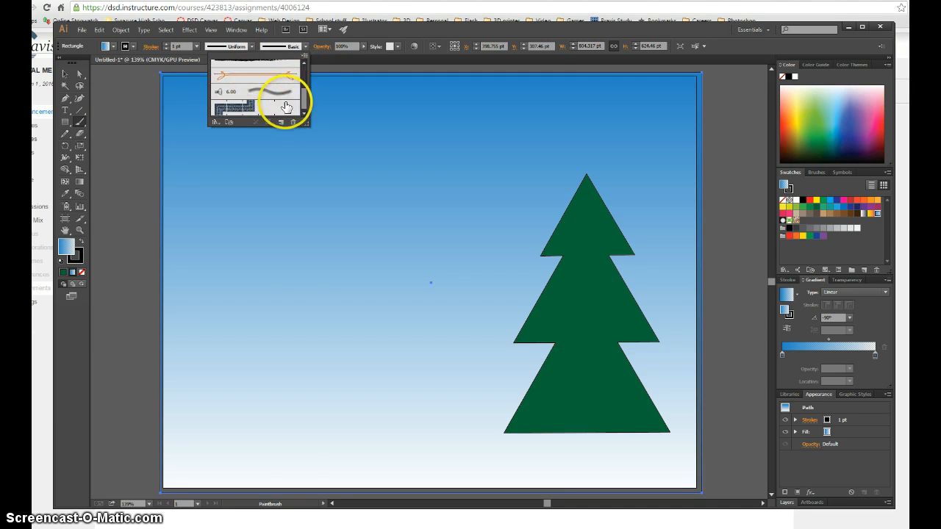
pyautogui.click(213, 122)
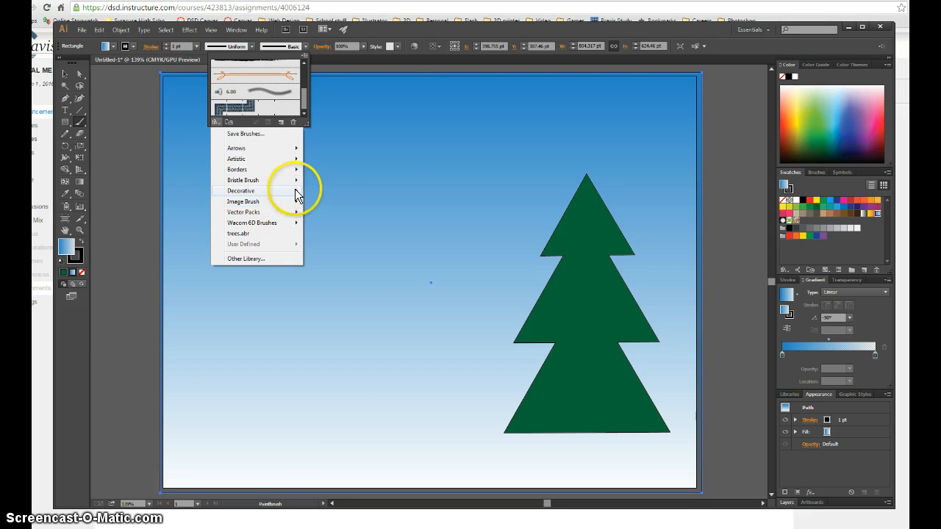
pyautogui.moveTo(297, 163)
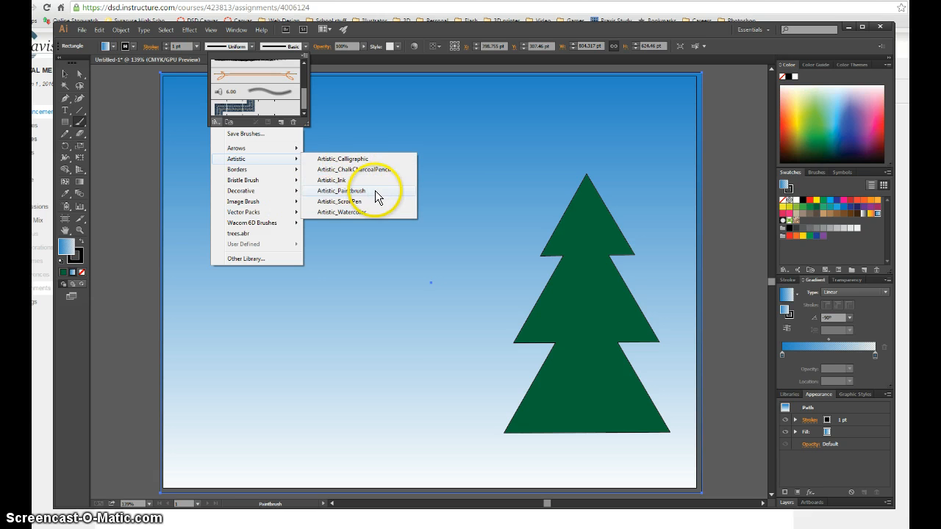
pyautogui.click(335, 180)
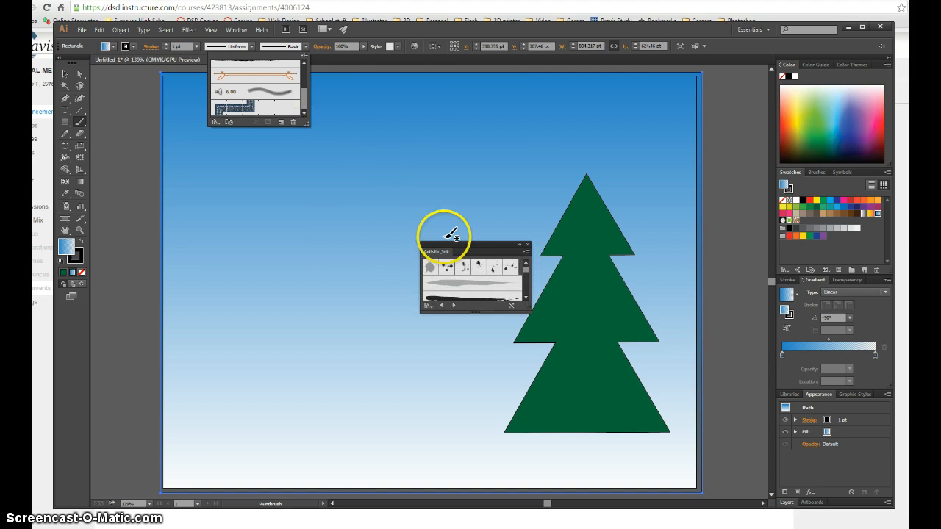
pyautogui.click(466, 180)
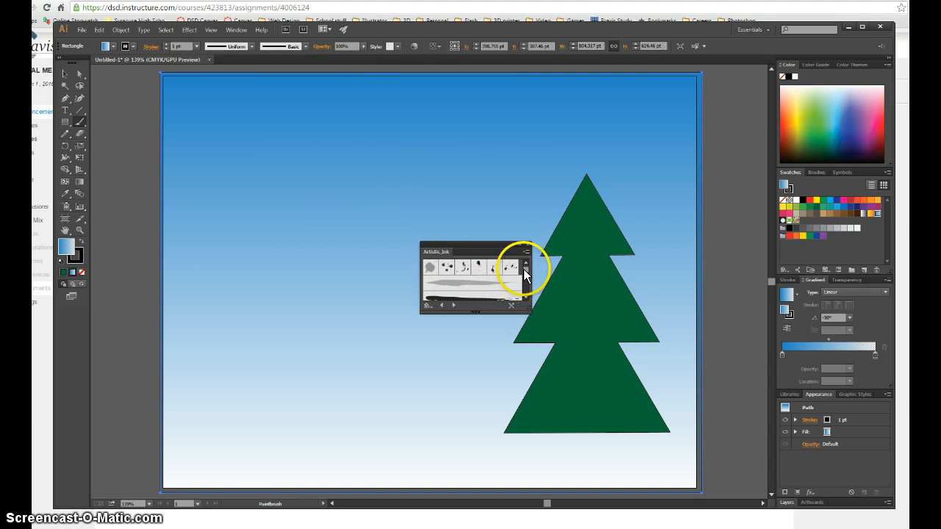
# - Try the Fire Ash brush from the Artistic_Ink library on the selected background rectangle and undo it
pyautogui.scroll(-3, 525, 275)
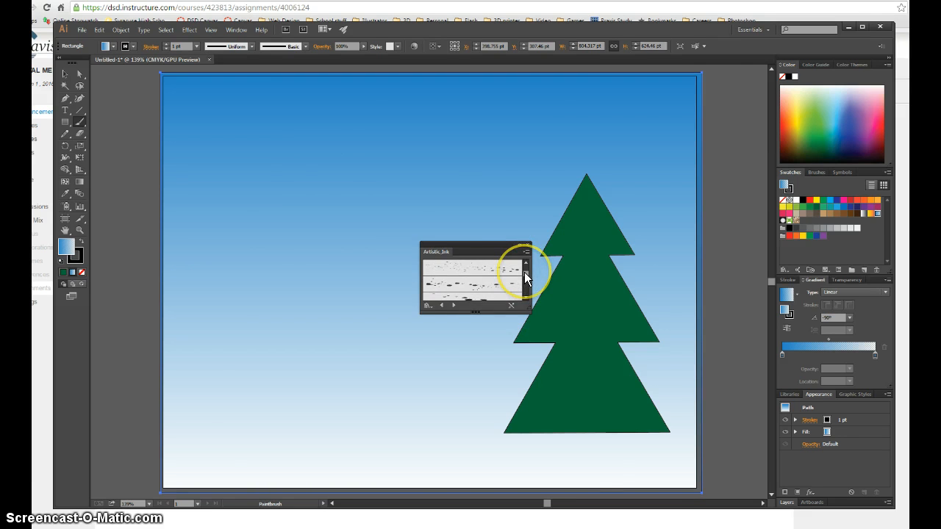
pyautogui.click(471, 269)
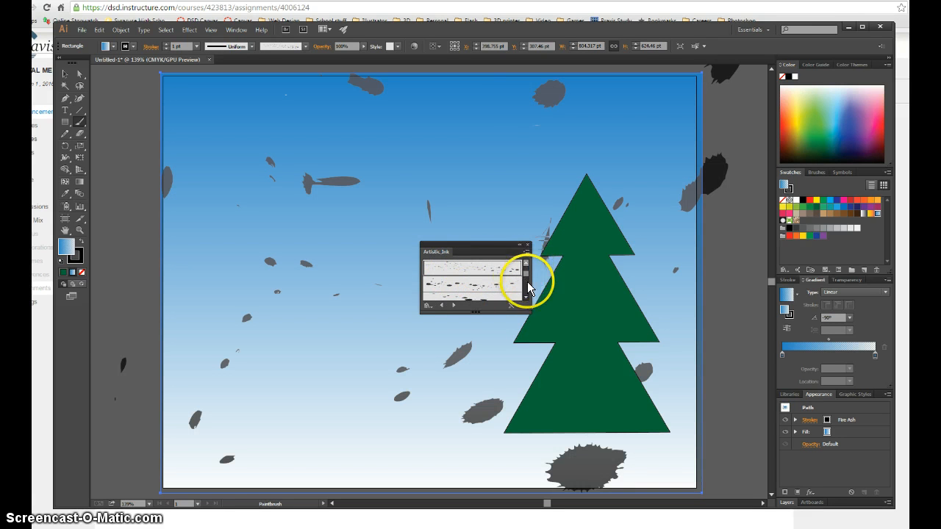
pyautogui.hotkey('ctrl', 'z')
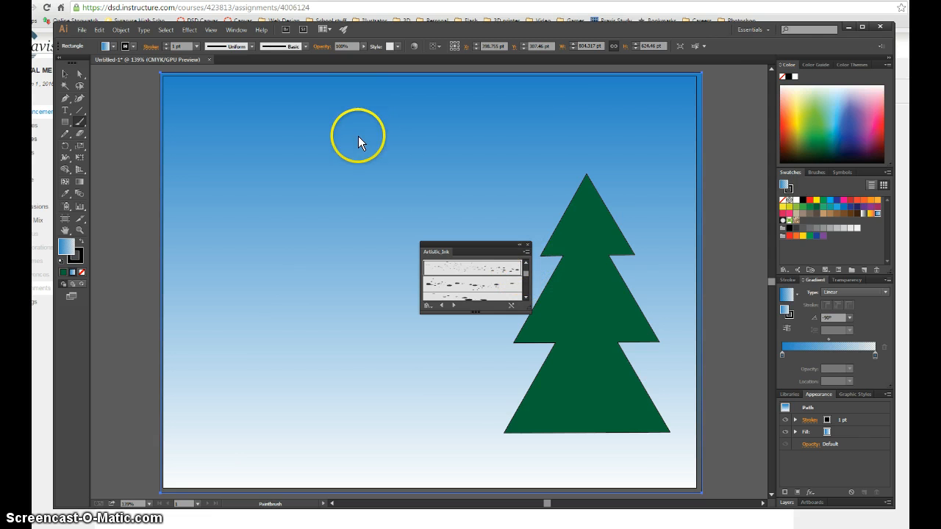
# - Paint a wavy vertical stroke in the sky and apply the Fire Ash brush to it
pyautogui.moveTo(332, 147); pyautogui.dragTo(318, 242)
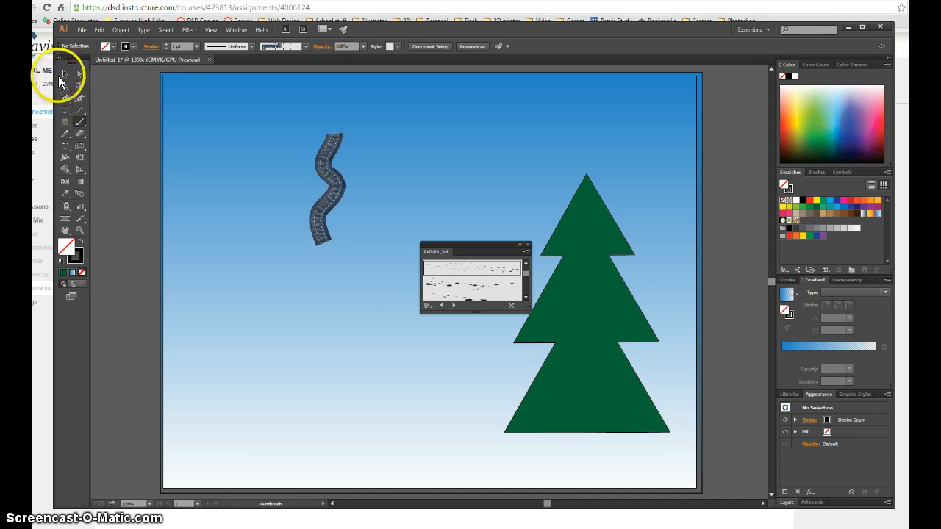
pyautogui.click(64, 74)
pyautogui.click(329, 175)
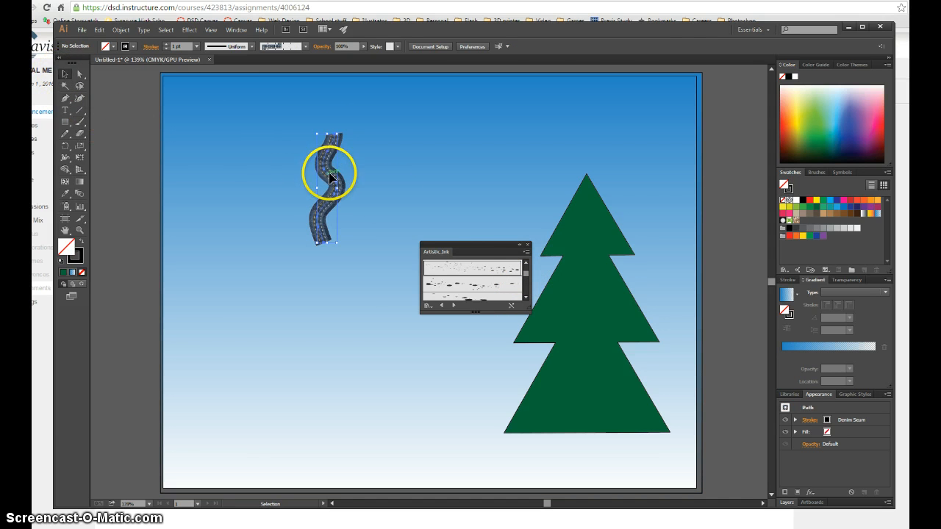
pyautogui.click(479, 282)
pyautogui.click(478, 271)
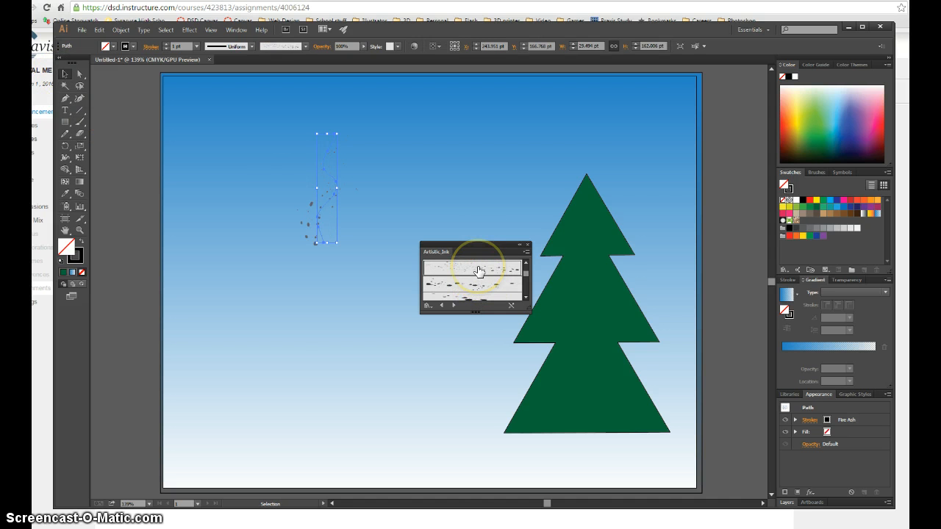
# - Set the stroke color of the wavy Fire Ash path to white
pyautogui.click(113, 48)
pyautogui.click(113, 48)
pyautogui.click(133, 48)
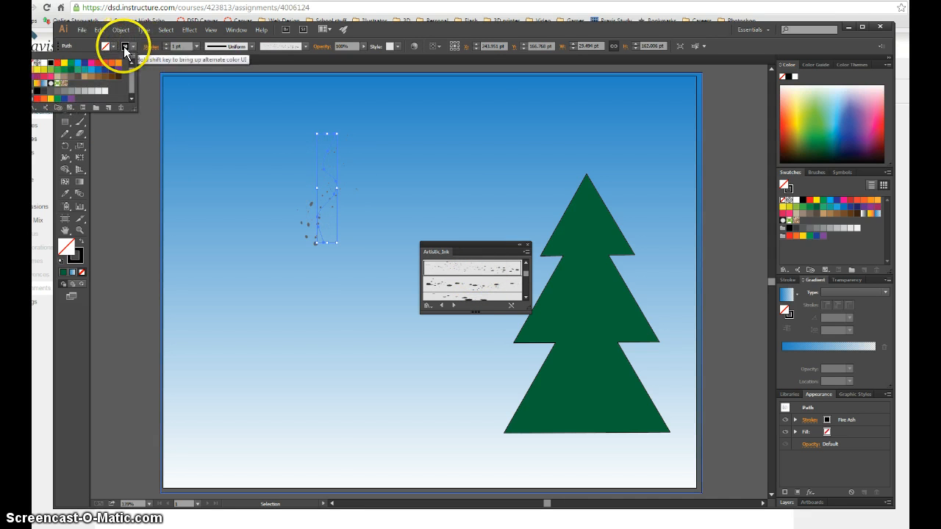
pyautogui.click(49, 63)
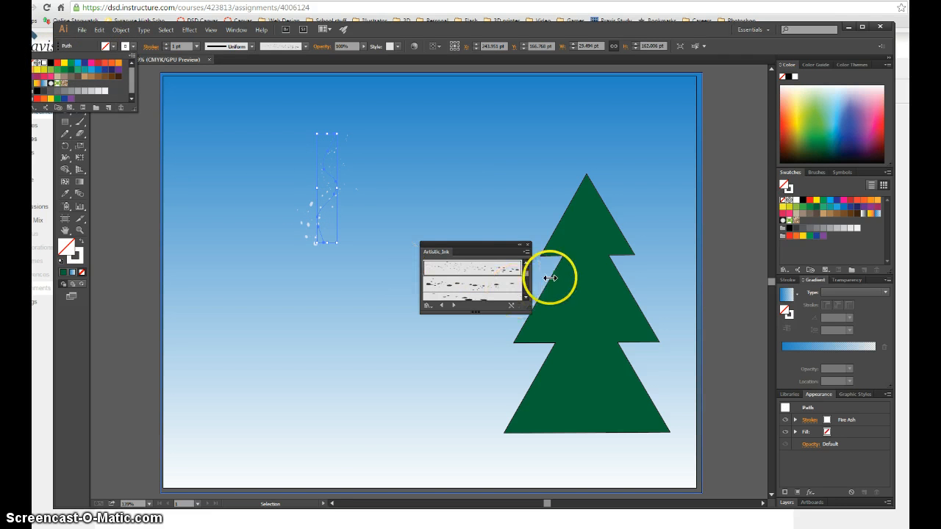
pyautogui.click(518, 247)
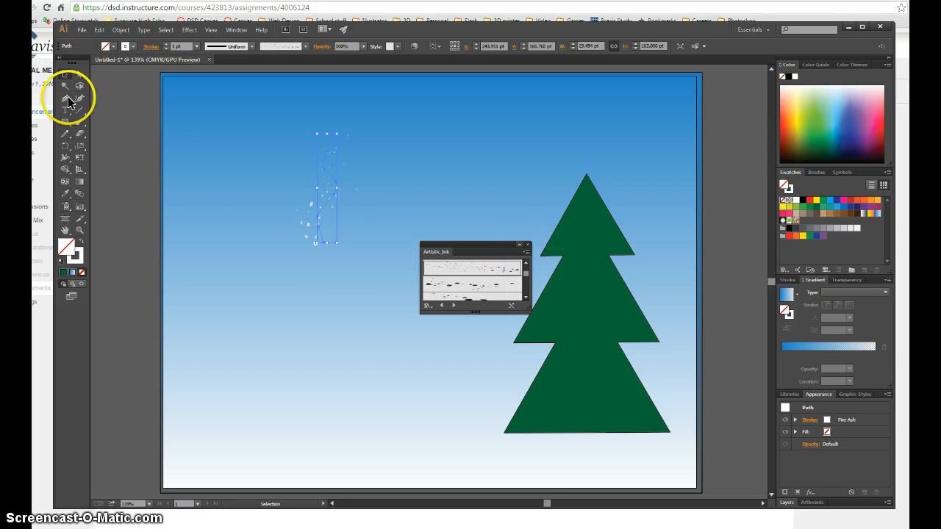
# - Paint four more white Fire Ash strokes around the first one to form a cluster of snow
pyautogui.click(78, 125)
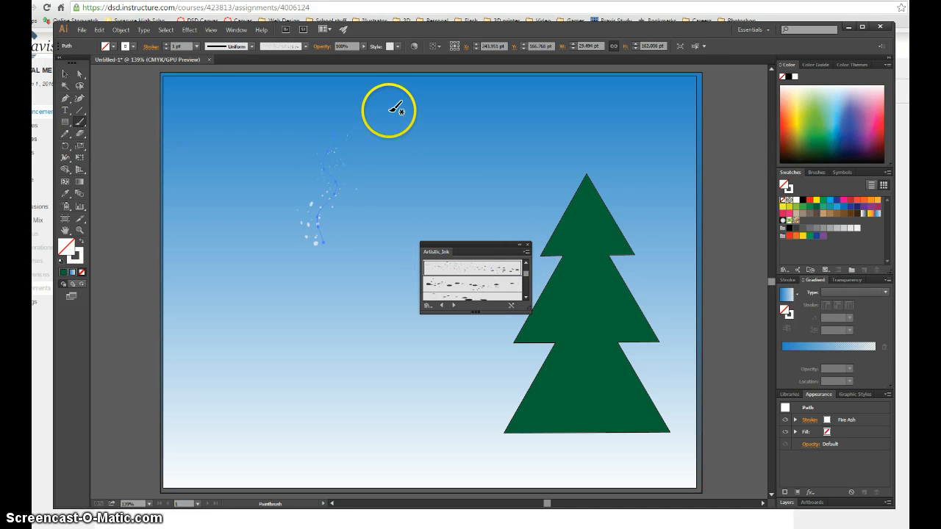
pyautogui.moveTo(395, 123)
pyautogui.mouseDown()
pyautogui.moveTo(399, 169)
pyautogui.moveTo(371, 287)
pyautogui.mouseUp()
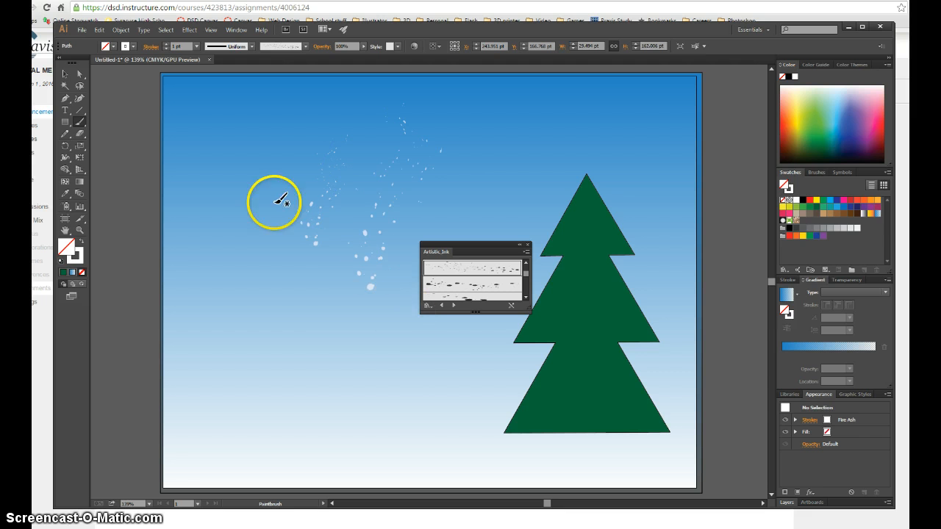
pyautogui.moveTo(270, 159)
pyautogui.mouseDown()
pyautogui.moveTo(279, 116)
pyautogui.moveTo(282, 137)
pyautogui.moveTo(239, 180)
pyautogui.moveTo(307, 257)
pyautogui.moveTo(294, 216)
pyautogui.mouseUp()
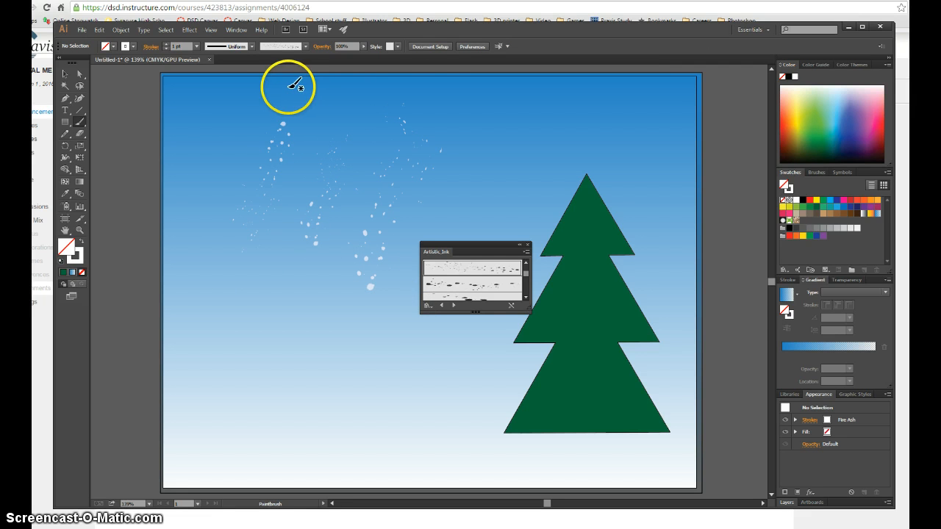
pyautogui.moveTo(282, 91); pyautogui.dragTo(441, 100)
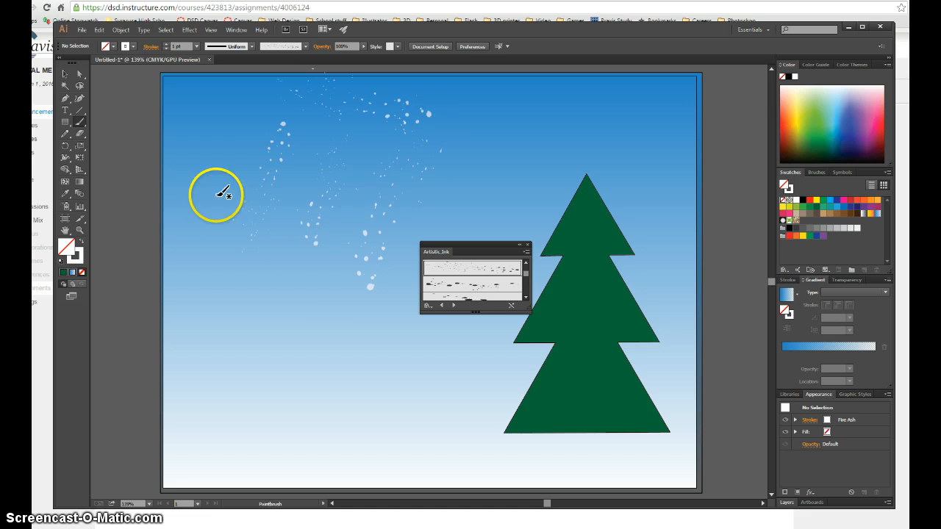
pyautogui.moveTo(245, 278); pyautogui.dragTo(367, 318)
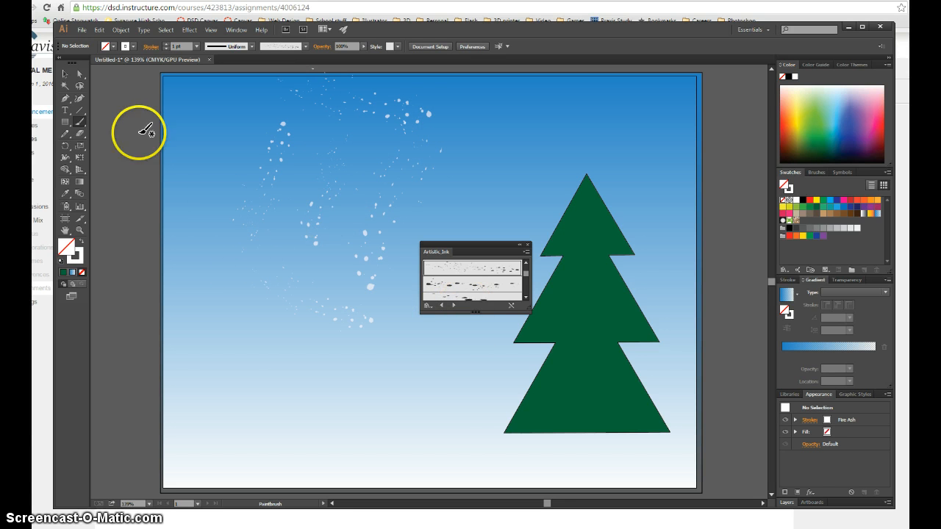
# - Make a pattern swatch from all the white snow strokes, leaving the background and tree out of the selection
pyautogui.click(63, 74)
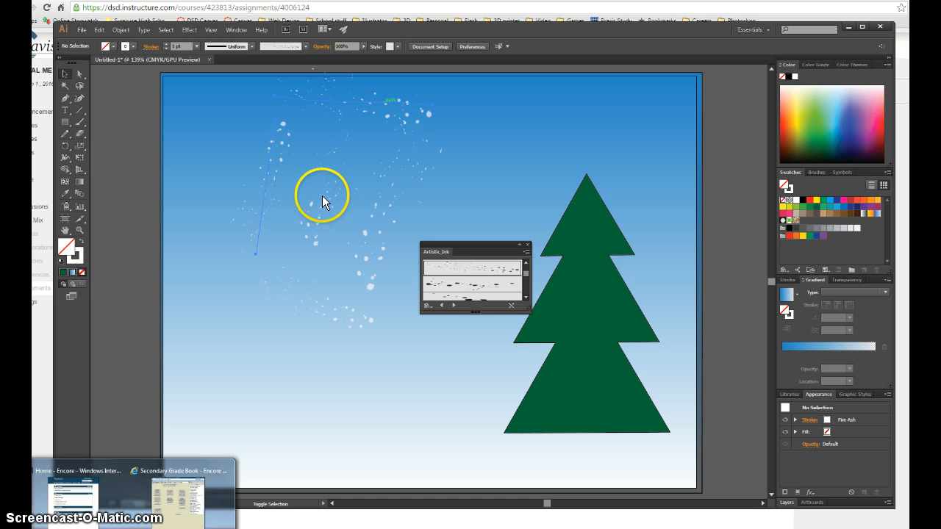
pyautogui.hotkey('ctrl', 'a')
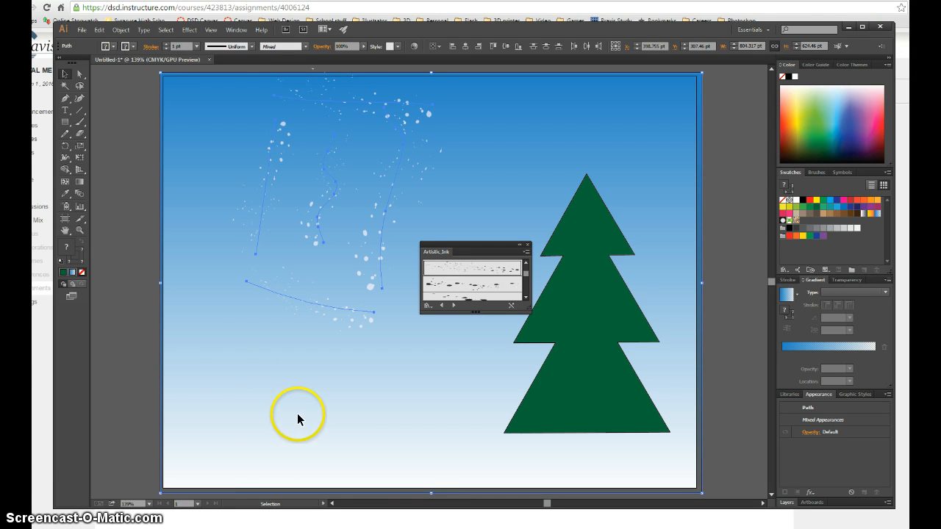
pyautogui.keyDown('shift'); pyautogui.click(275, 420); pyautogui.keyUp('shift')
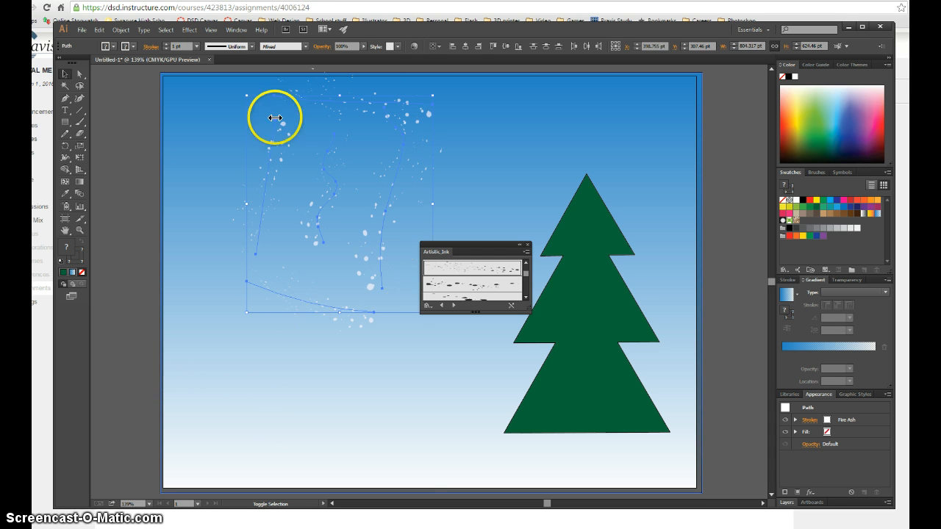
pyautogui.click(375, 297)
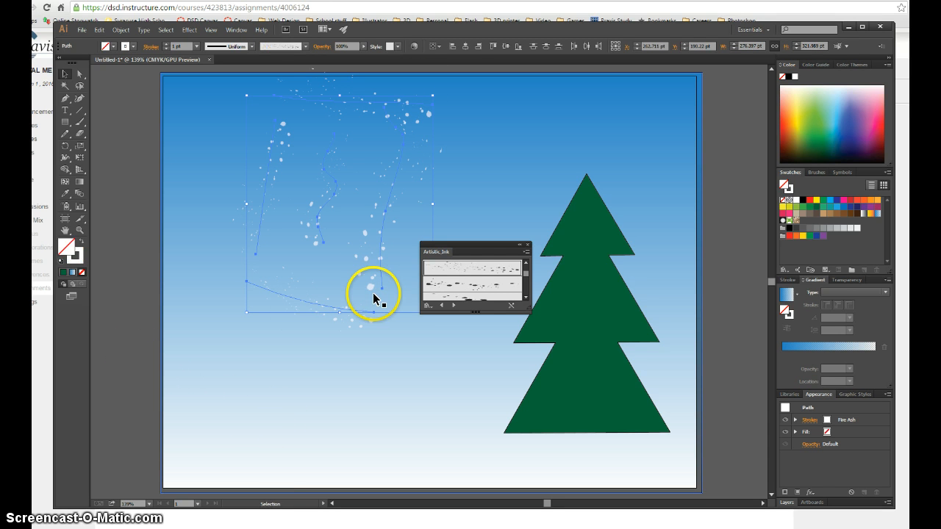
pyautogui.click(121, 29)
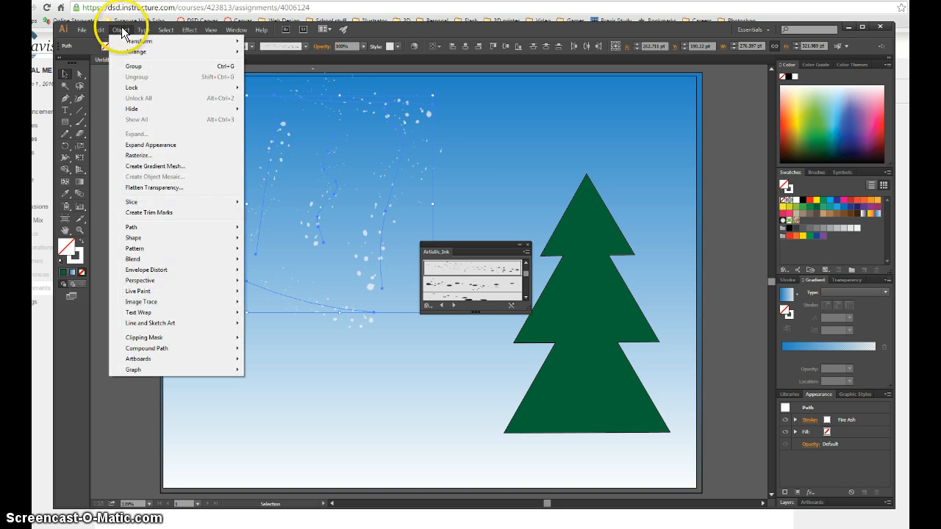
pyautogui.moveTo(236, 250)
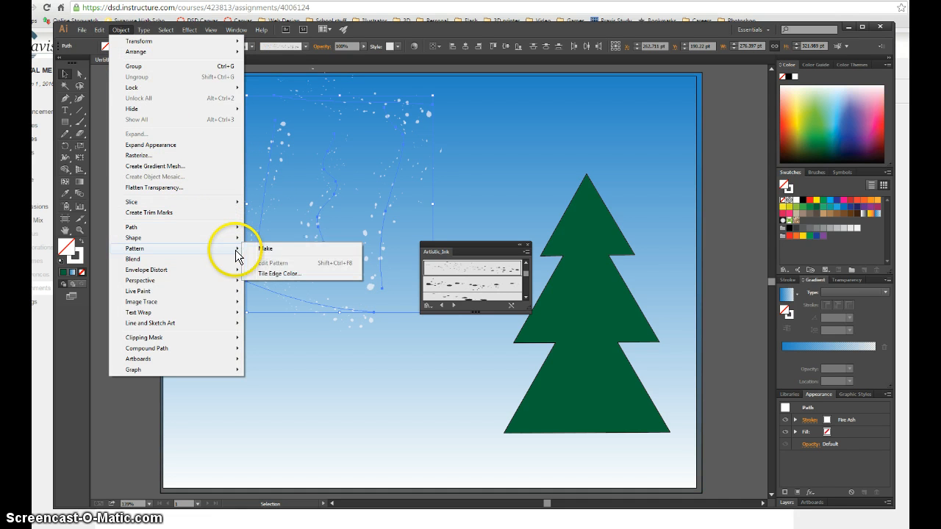
pyautogui.click(270, 249)
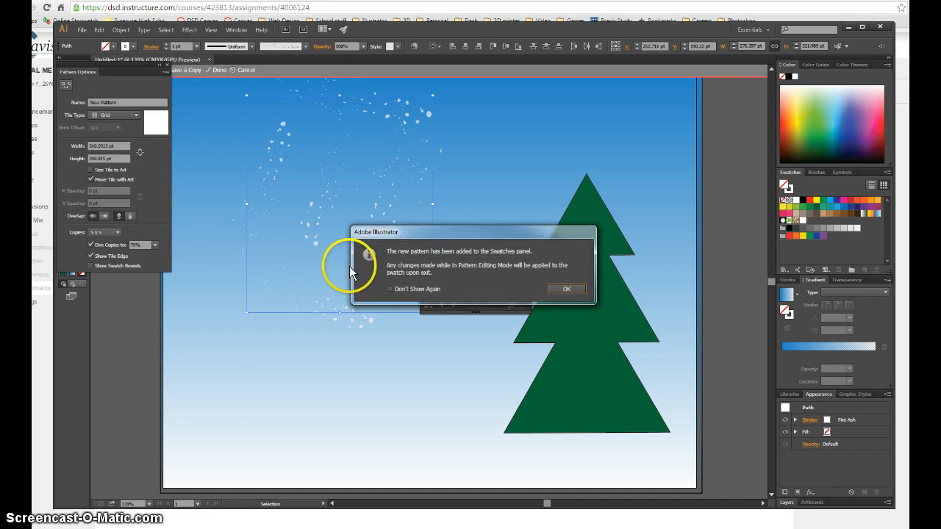
pyautogui.click(572, 289)
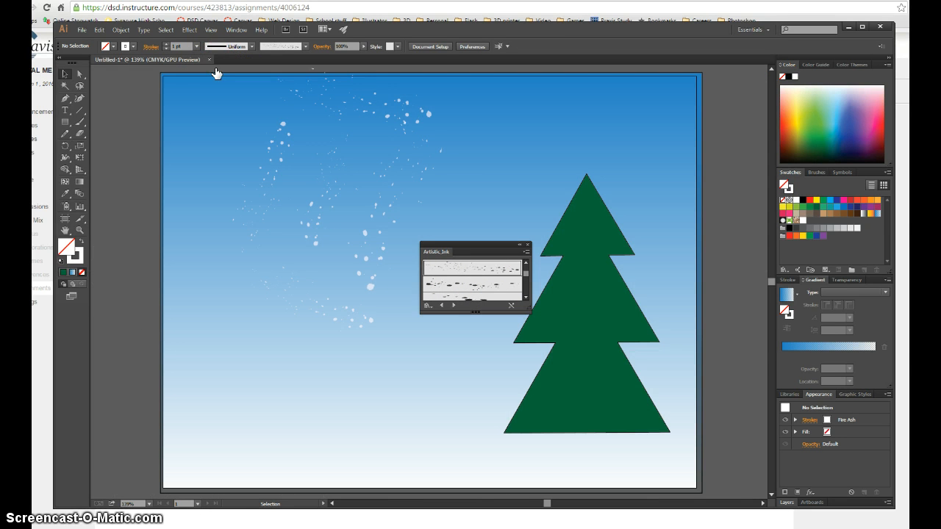
# - Delete the five original white snow strokes from the sky
pyautogui.click(69, 122)
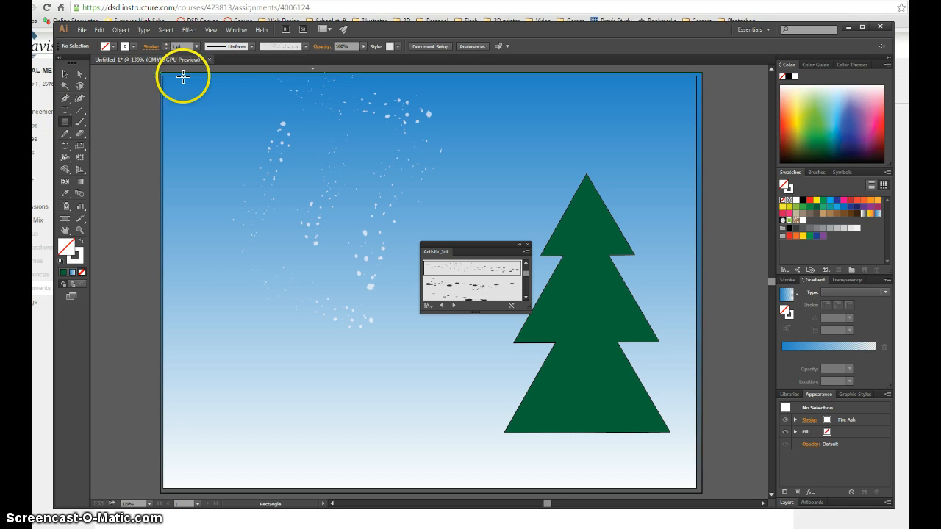
pyautogui.click(391, 107)
pyautogui.click(345, 107)
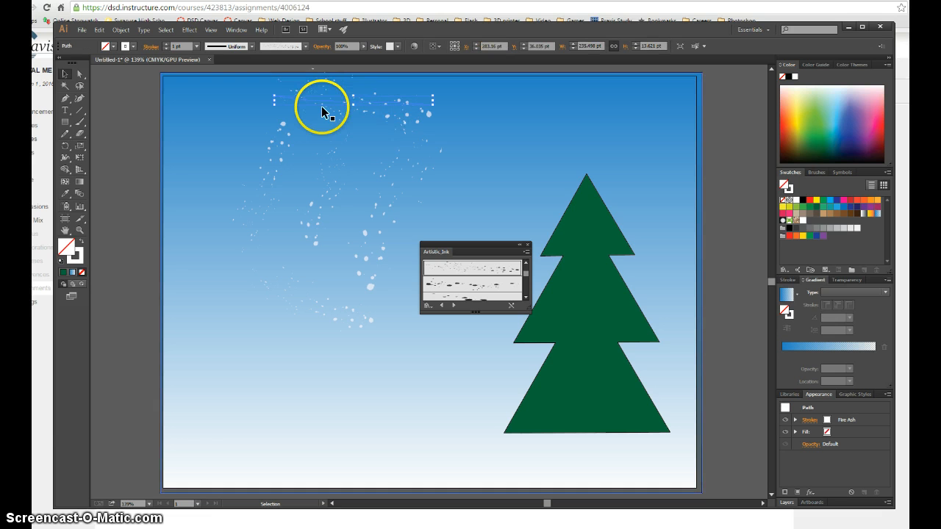
pyautogui.press('Delete')
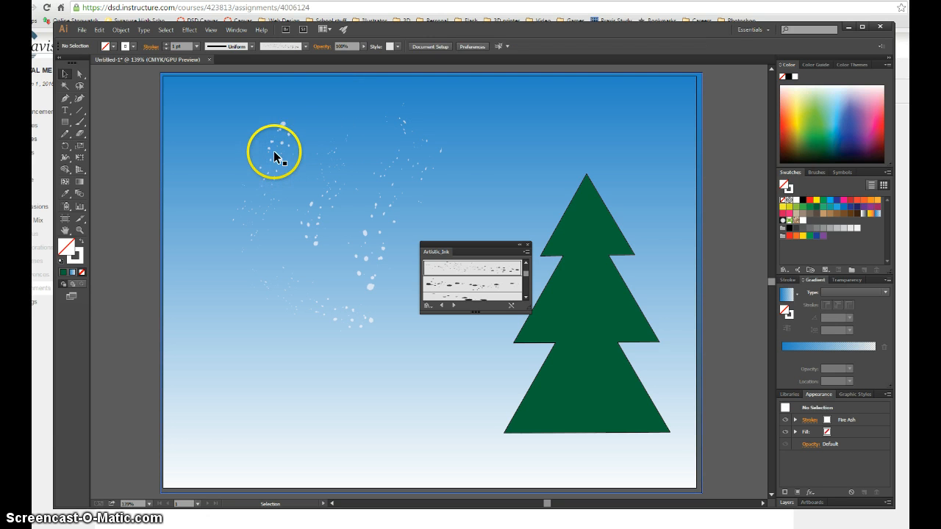
pyautogui.click(279, 153)
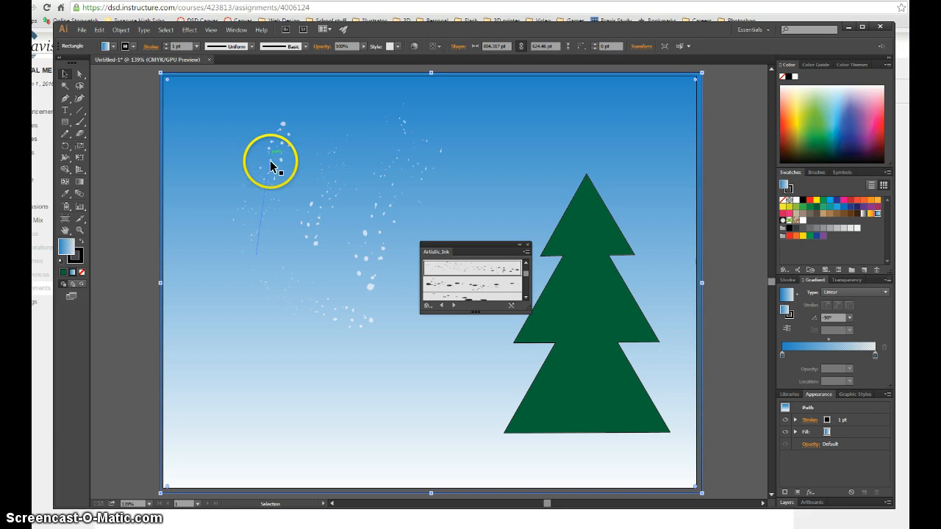
pyautogui.hotkey('ctrl', 'shift', 'a')
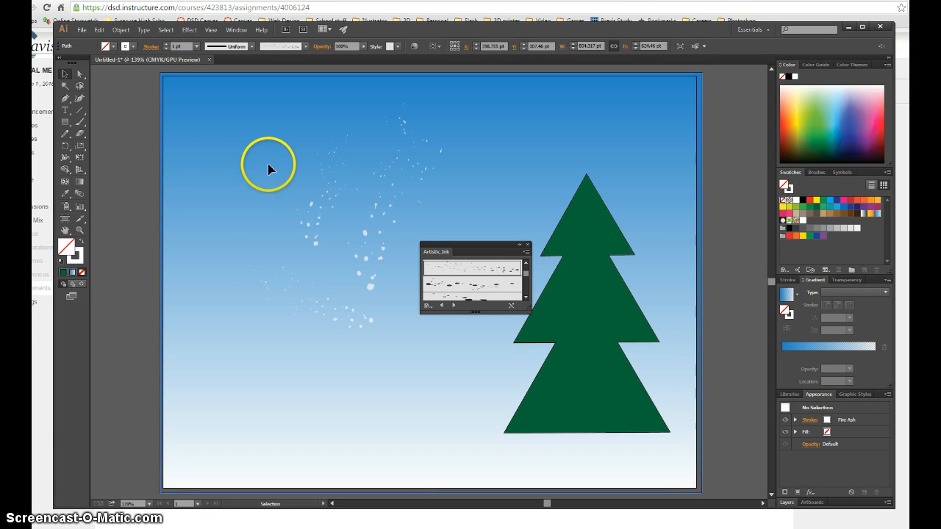
pyautogui.moveTo(317, 211); pyautogui.dragTo(378, 228)
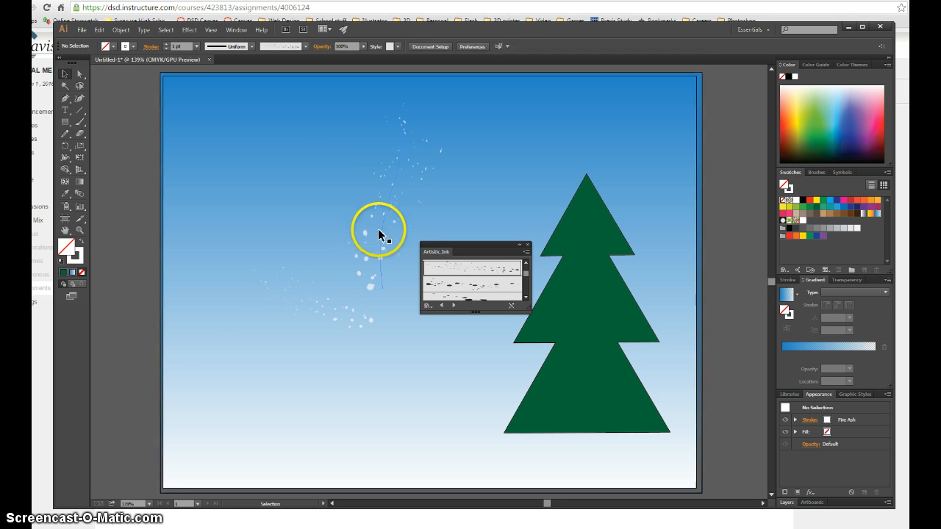
pyautogui.click(381, 231)
pyautogui.press('Delete')
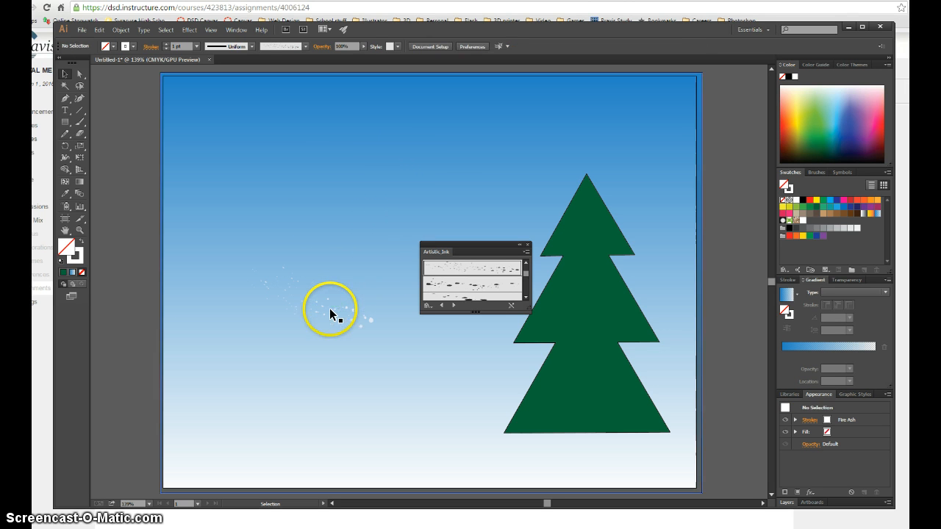
pyautogui.click(328, 305)
pyautogui.press('Delete')
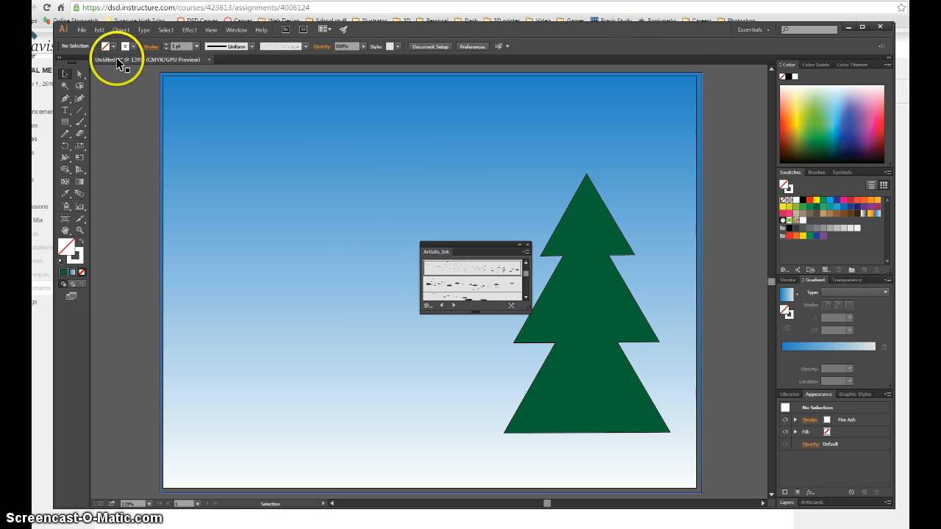
# - Draw a rectangle about 819 × 633 pt covering the whole artboard, including the background and tree
pyautogui.click(65, 121)
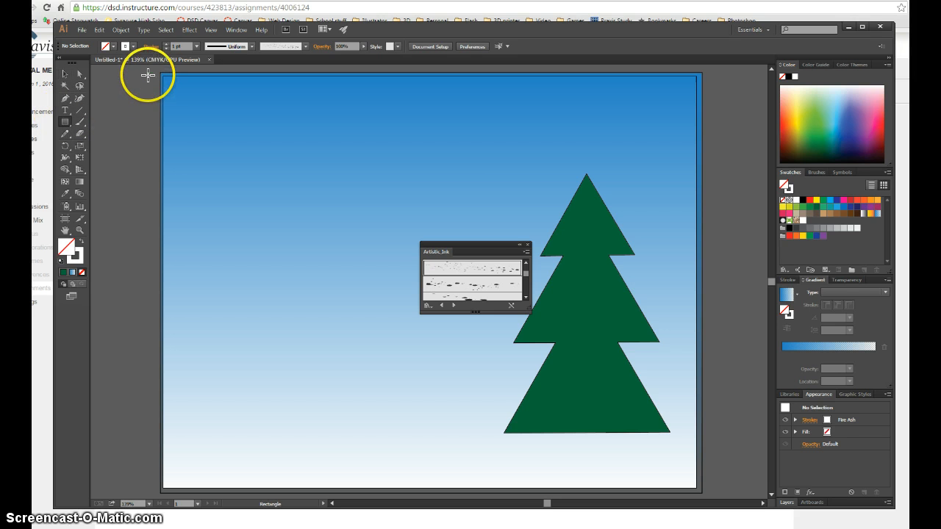
pyautogui.moveTo(160, 74); pyautogui.dragTo(709, 439)
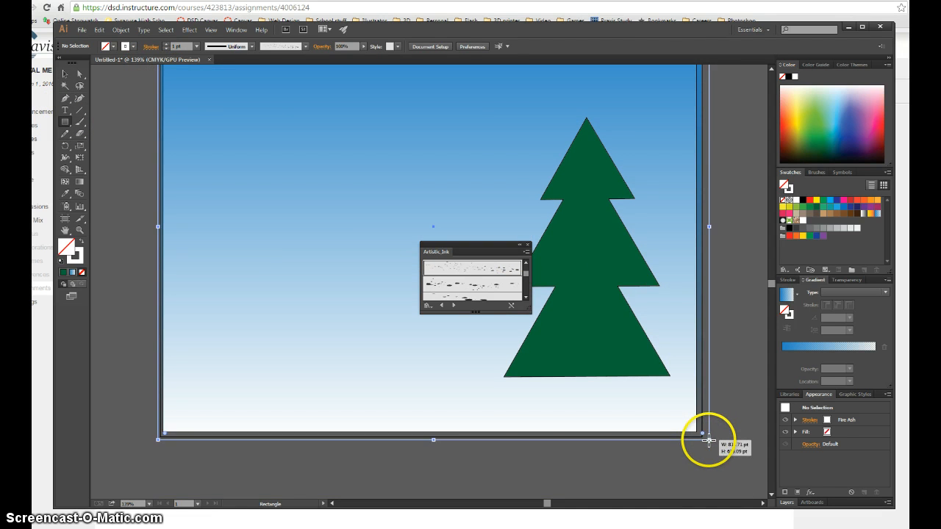
pyautogui.scroll(3, 705, 412)
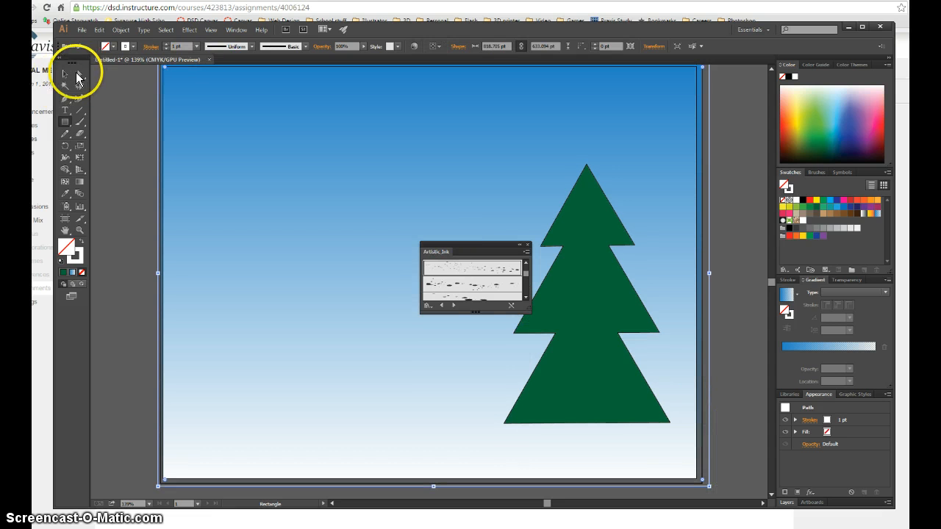
# - Fill the new rectangle with the snow pattern swatch and close the Artistic_Ink brush library
pyautogui.click(66, 76)
pyautogui.click(112, 46)
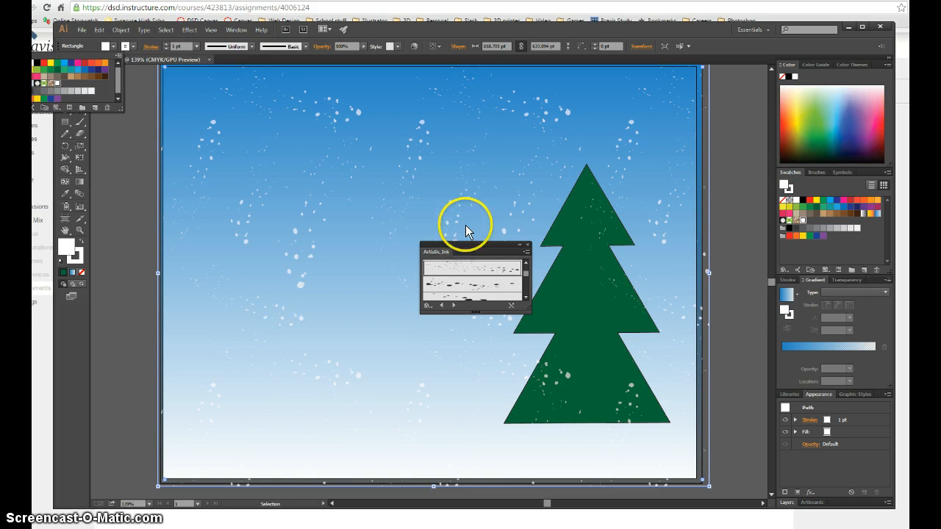
pyautogui.click(529, 247)
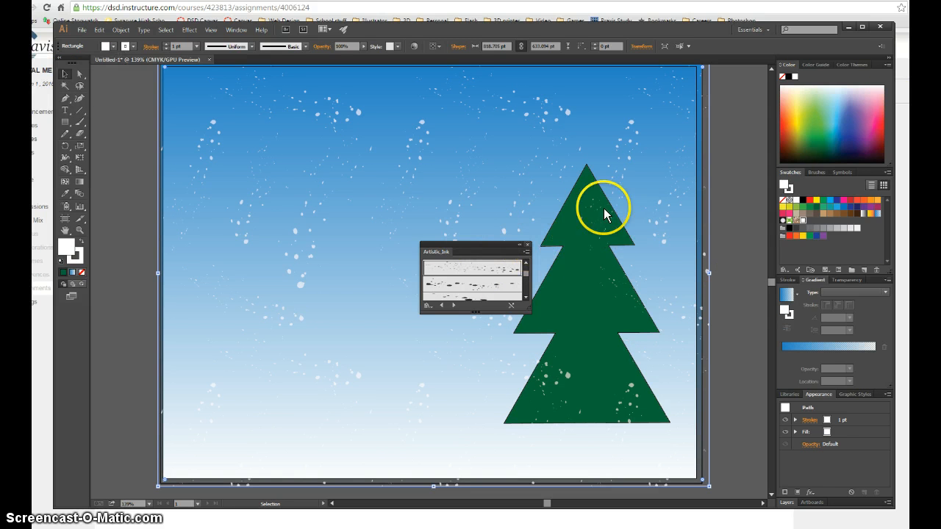
pyautogui.click(114, 47)
pyautogui.click(113, 46)
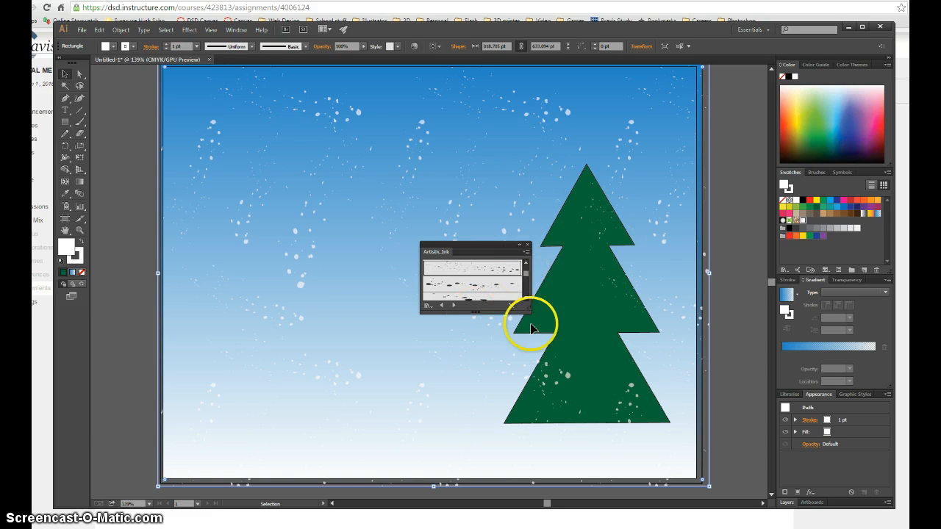
pyautogui.click(526, 244)
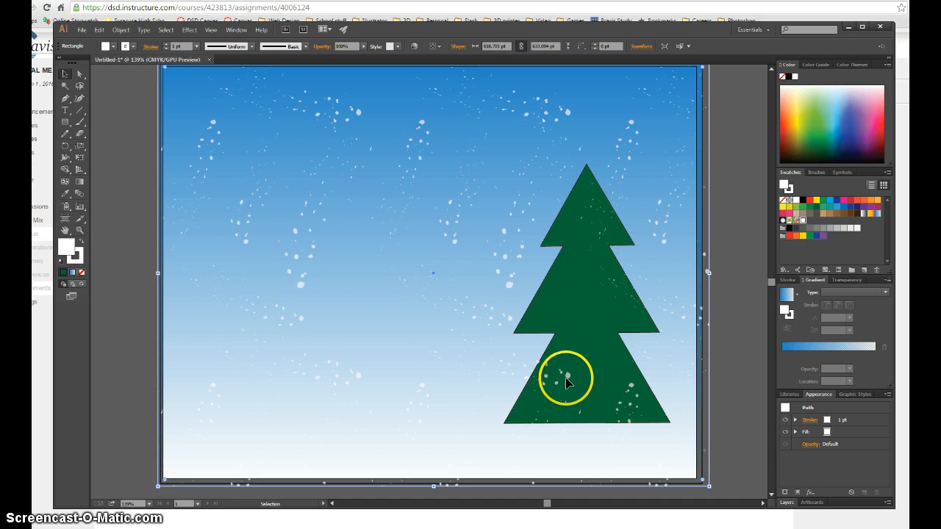
pyautogui.click(65, 98)
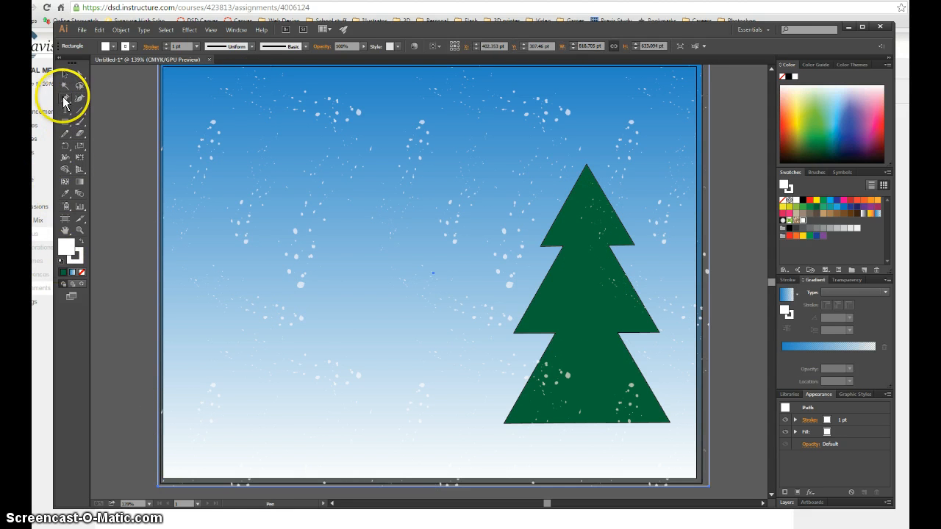
pyautogui.click(143, 486)
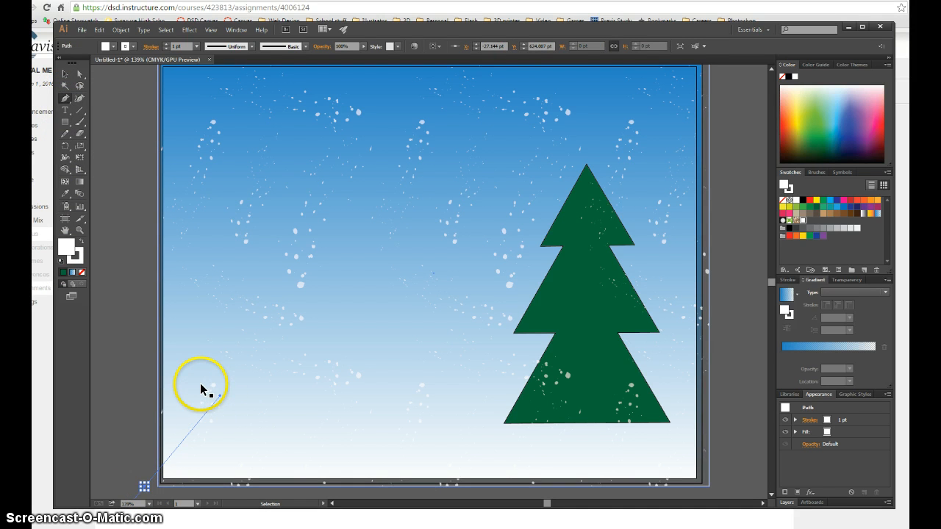
pyautogui.hotkey('ctrl', 'z')
pyautogui.click(80, 122)
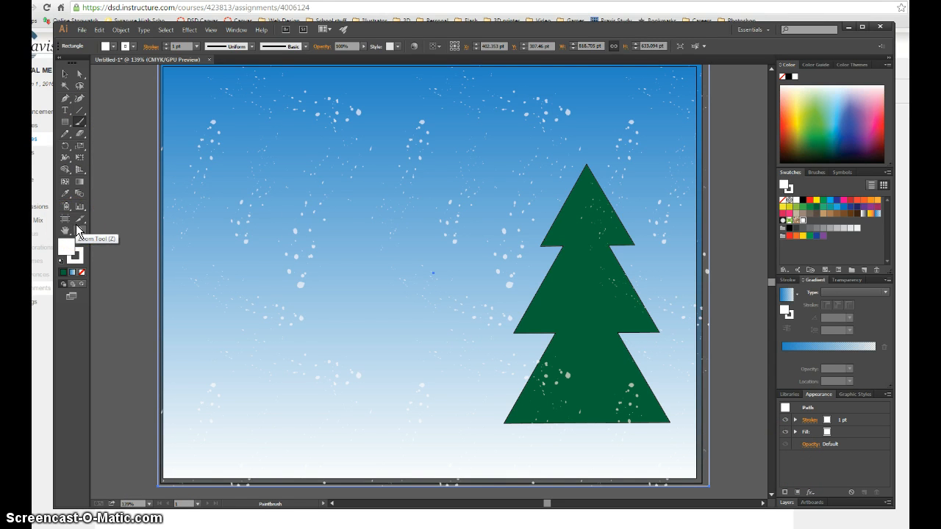
pyautogui.scroll(1, 588, 284)
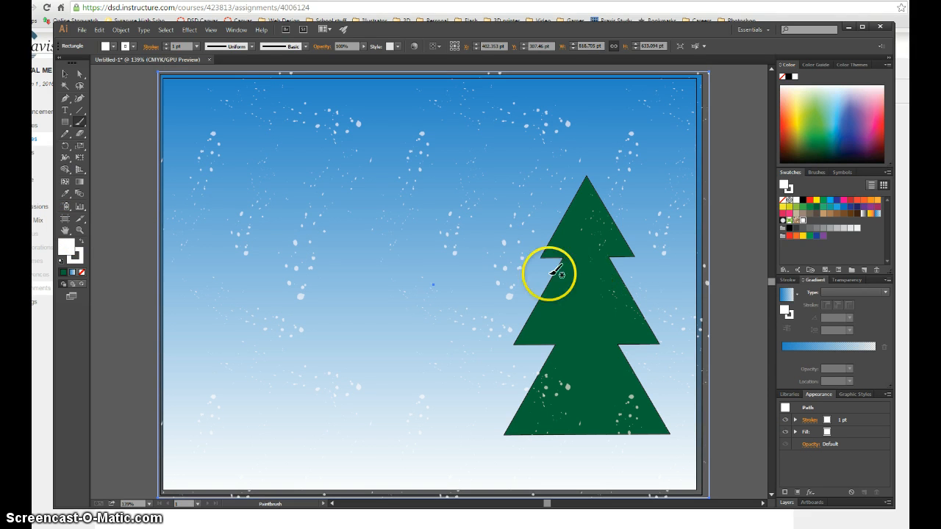
pyautogui.click(66, 125)
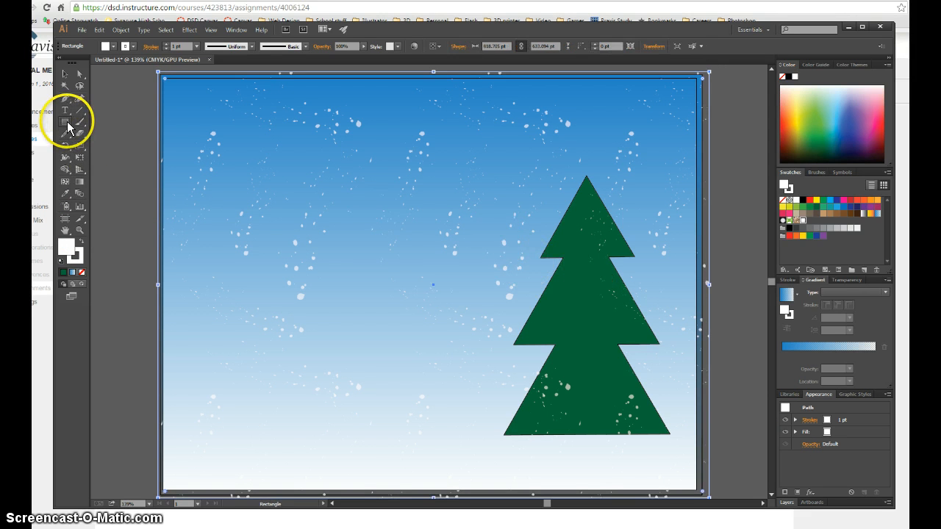
# - Open the Nature symbol library, enlarge it to show all its symbols, and move it clear of the artboard
pyautogui.click(838, 173)
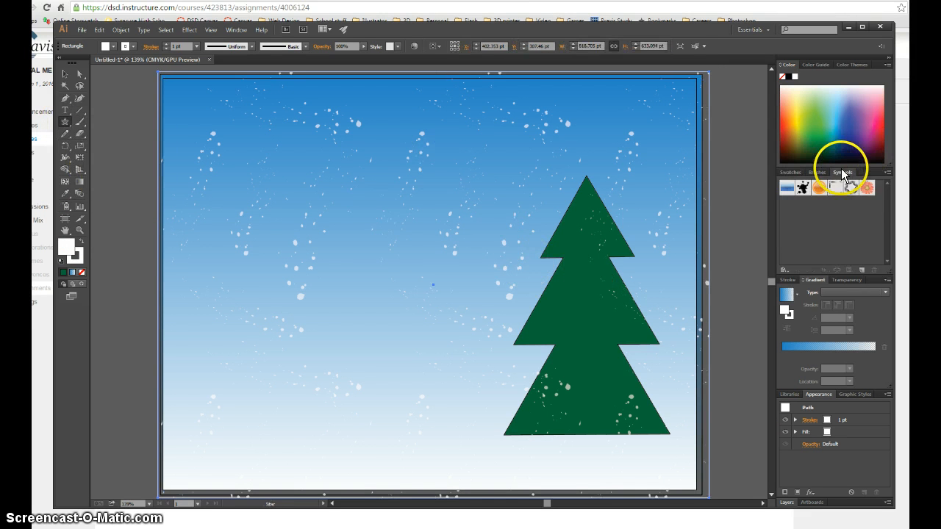
pyautogui.click(887, 172)
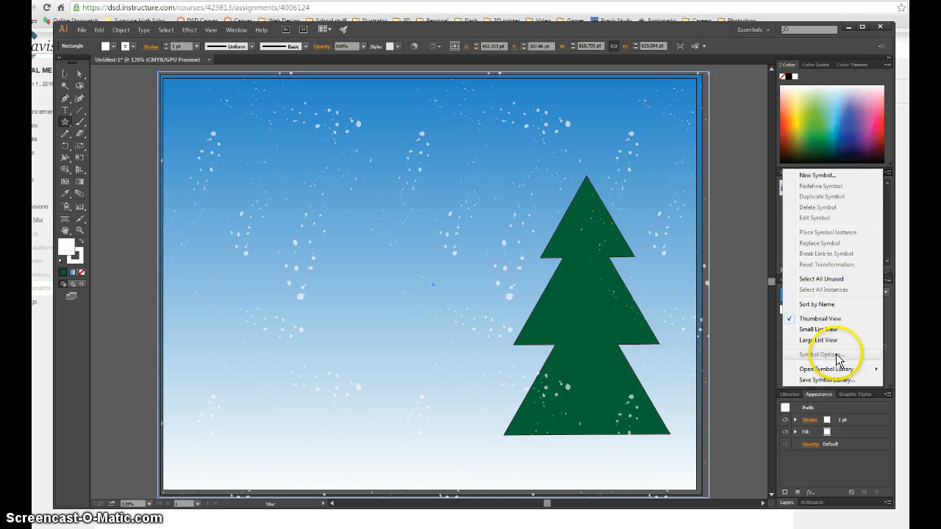
pyautogui.moveTo(840, 369)
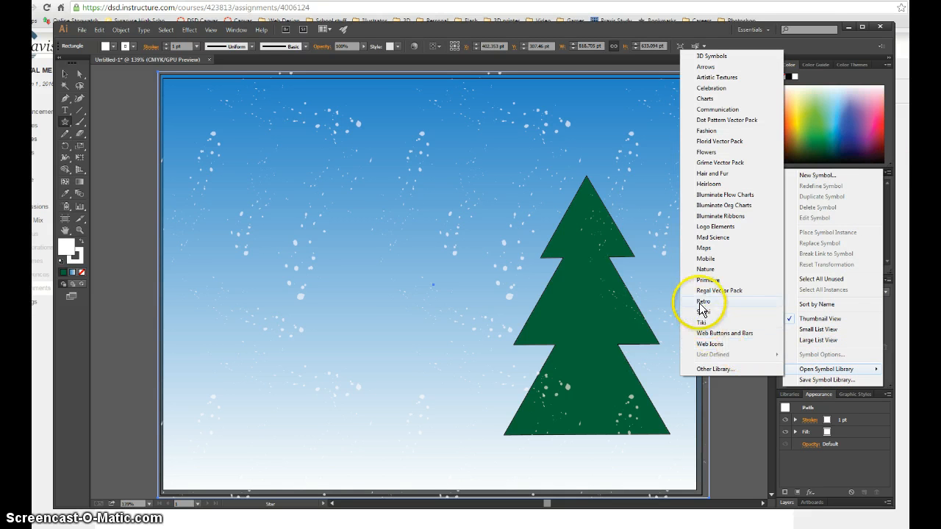
pyautogui.click(705, 269)
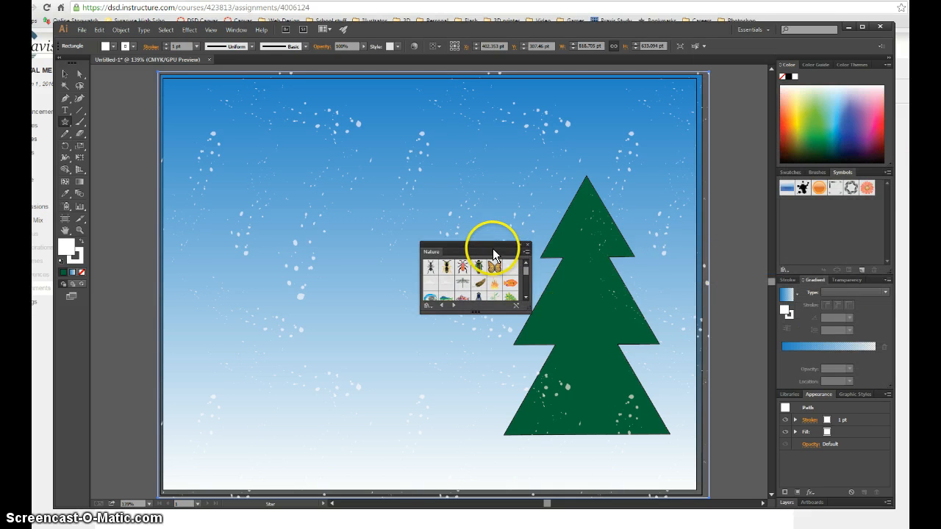
pyautogui.moveTo(493, 250); pyautogui.dragTo(673, 203)
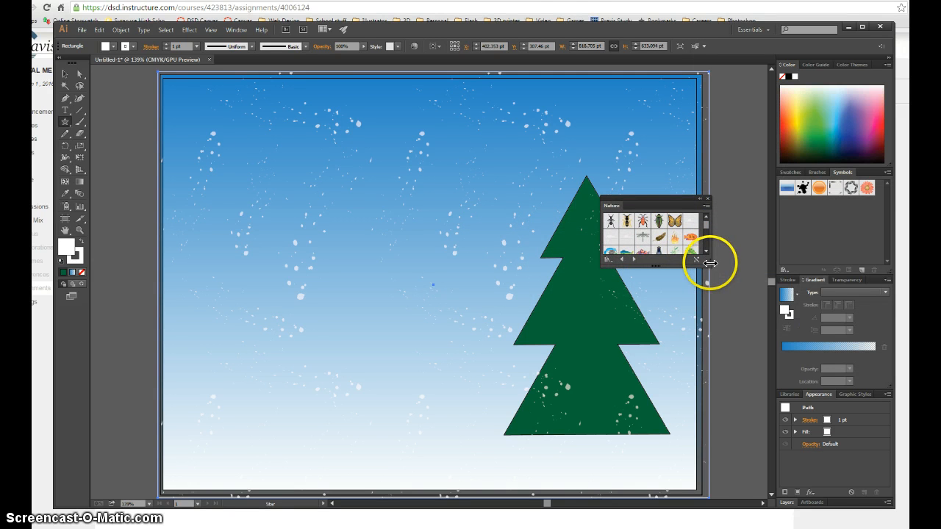
pyautogui.moveTo(710, 263); pyautogui.dragTo(754, 377)
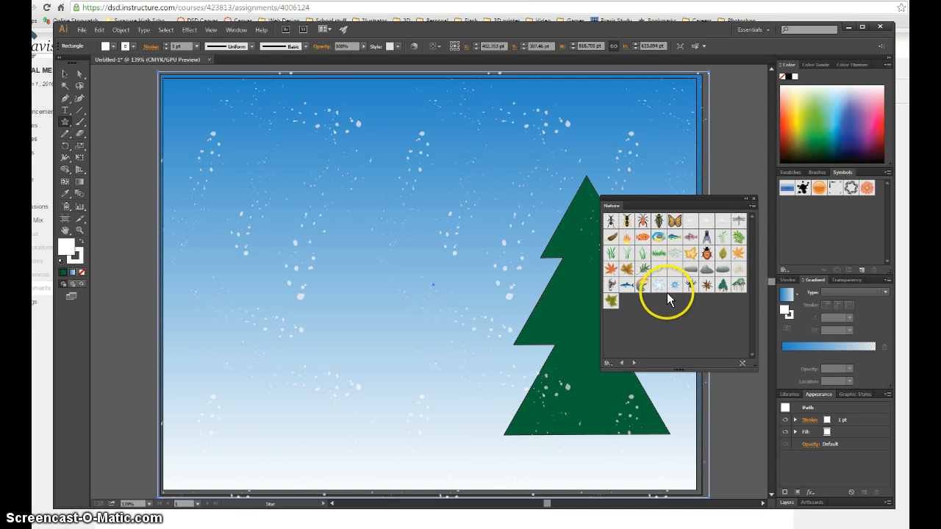
pyautogui.moveTo(771, 197); pyautogui.dragTo(824, 182)
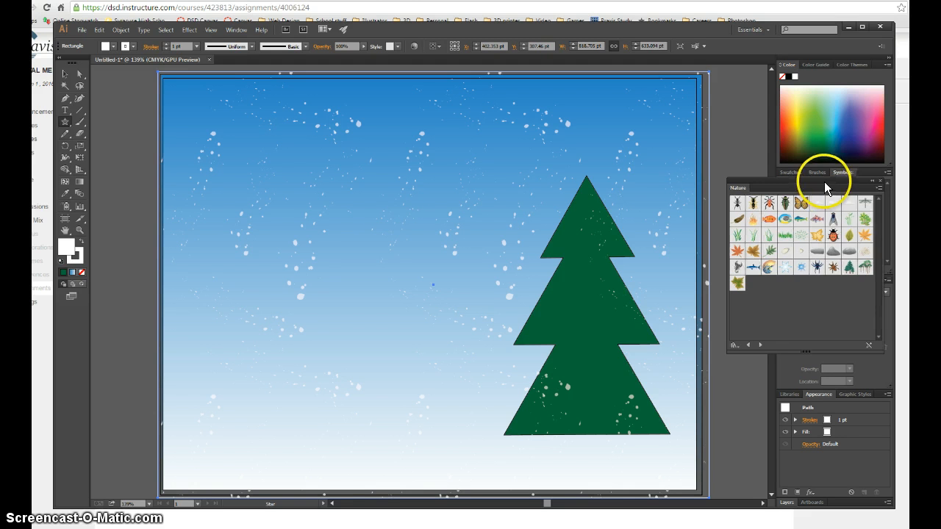
# - Place a Snowflake 1 symbol in the artboard's upper-right corner, scaled down to about 53 × 50 pt
pyautogui.moveTo(784, 269); pyautogui.dragTo(654, 118)
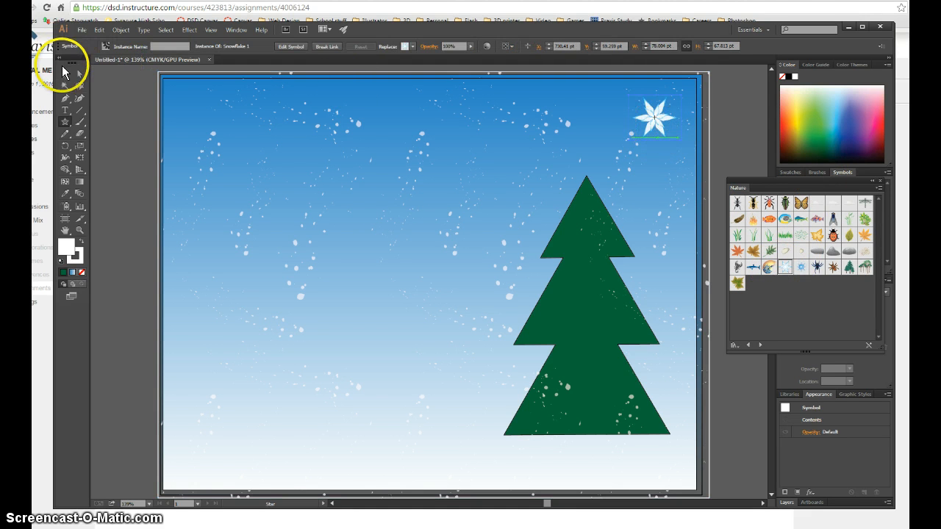
pyautogui.click(63, 71)
pyautogui.moveTo(661, 122); pyautogui.dragTo(677, 96)
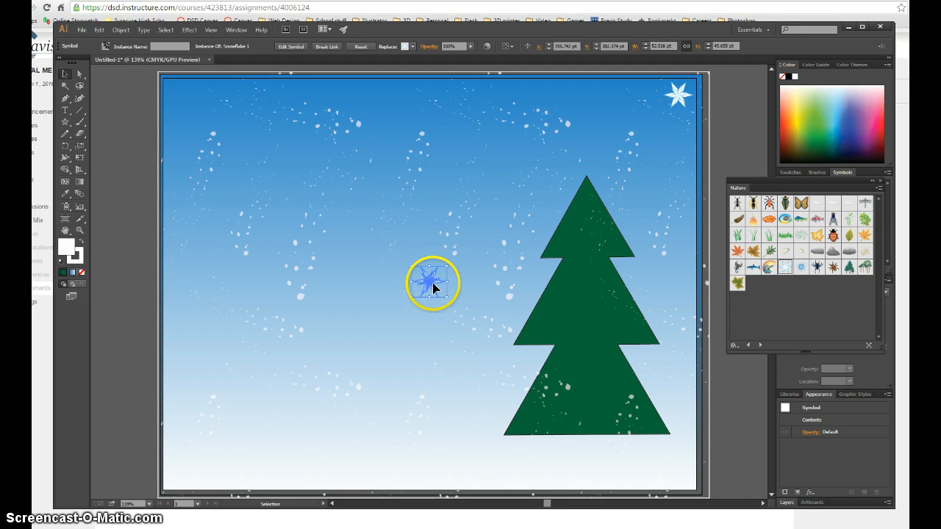
# - Paste copies of the small Snowflake 1 symbol into the lower-right, lower-left and upper-left corners of the artboard
pyautogui.moveTo(430, 291); pyautogui.dragTo(682, 480)
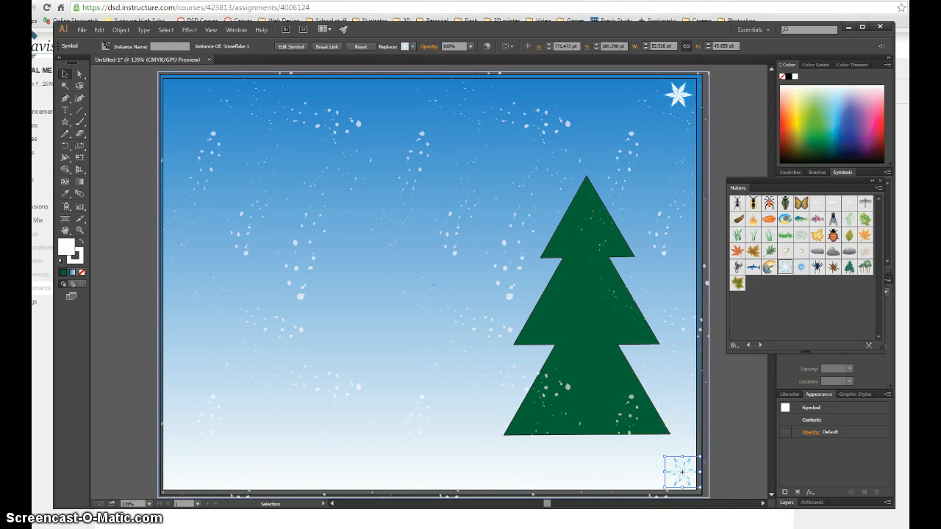
pyautogui.moveTo(683, 473); pyautogui.dragTo(693, 495)
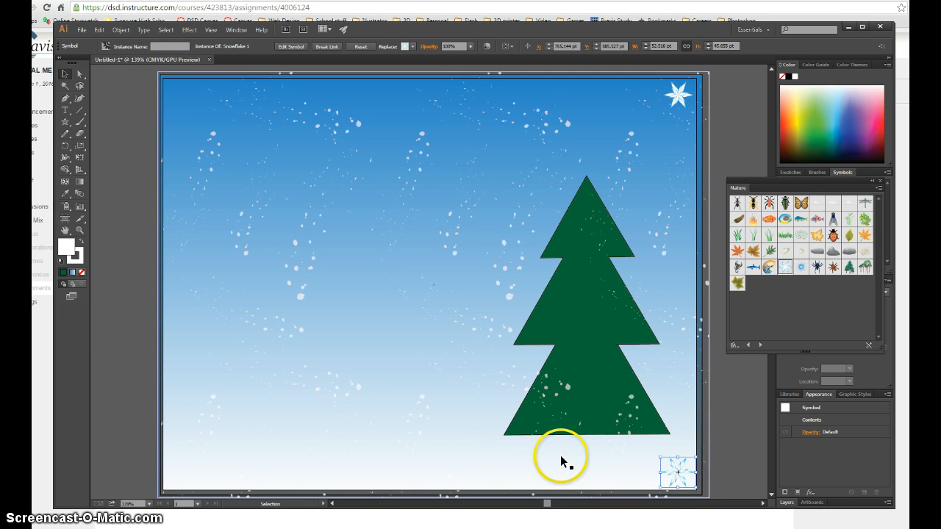
pyautogui.hotkey('ctrl', 'v')
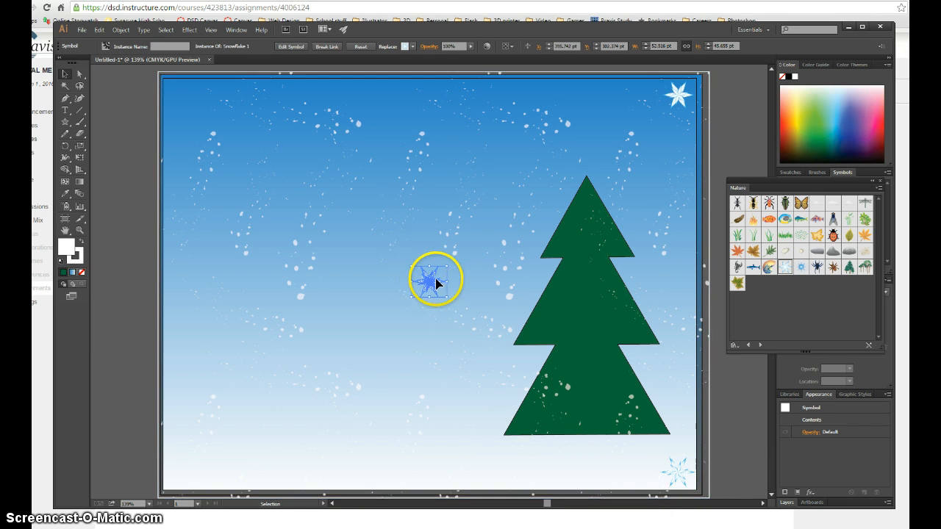
pyautogui.moveTo(431, 280); pyautogui.dragTo(188, 474)
pyautogui.hotkey('ctrl', 'v')
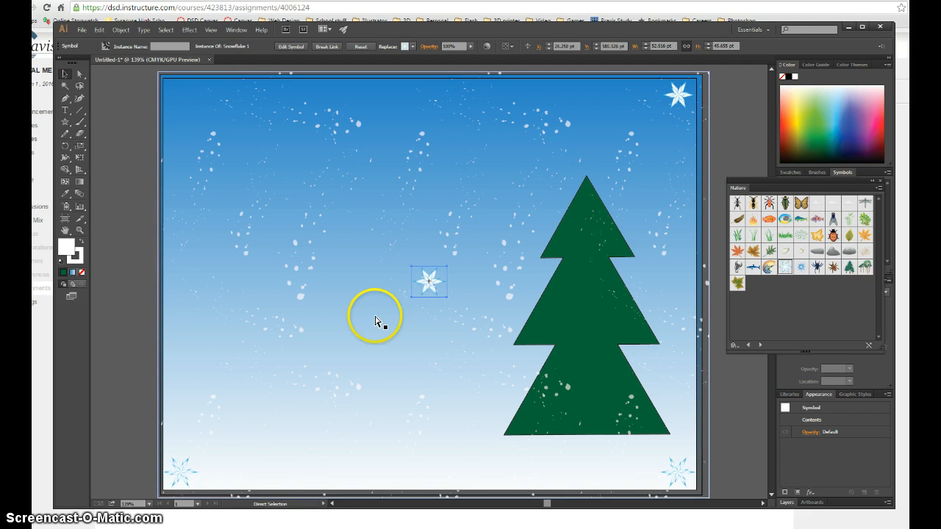
pyautogui.moveTo(429, 287); pyautogui.dragTo(180, 96)
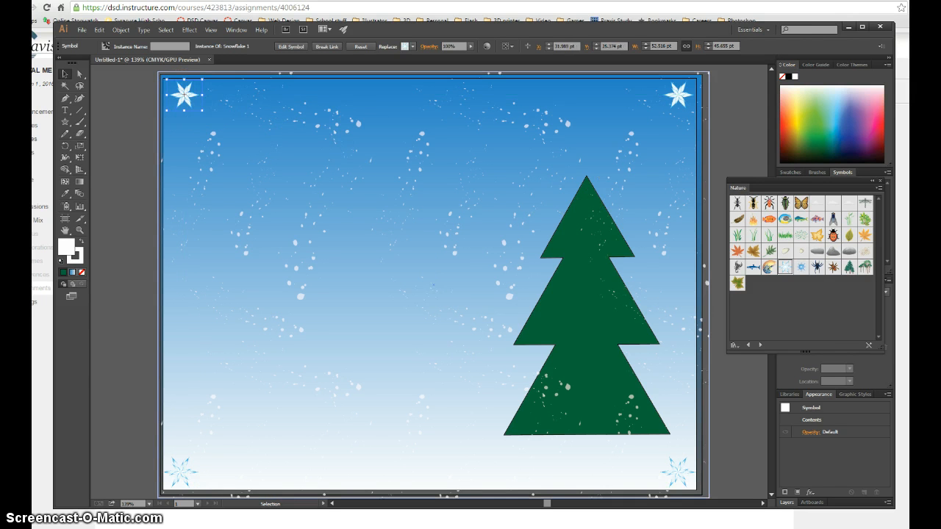
# - Place a Snowflake 2 symbol at the middle of the artboard's top edge and delete the extra Snowflake 1 copy in the centre
pyautogui.moveTo(800, 267); pyautogui.dragTo(446, 115)
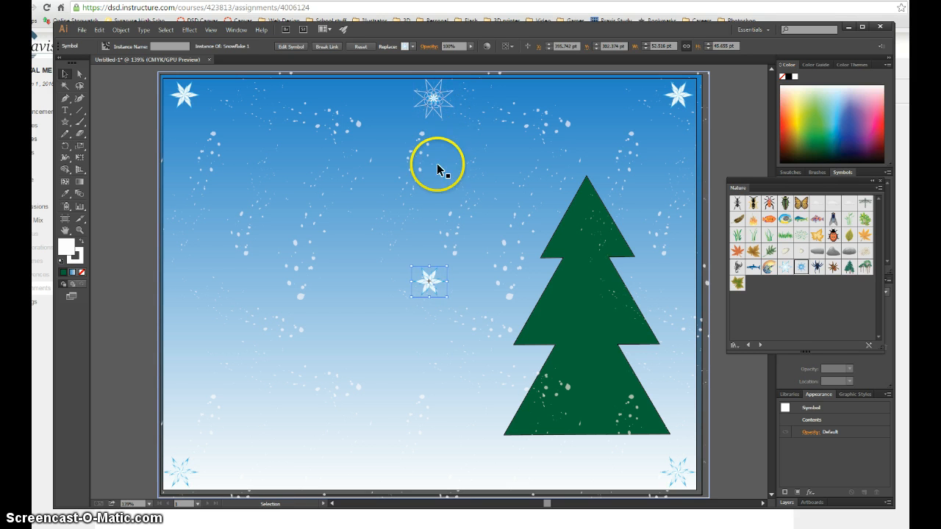
pyautogui.click(427, 285)
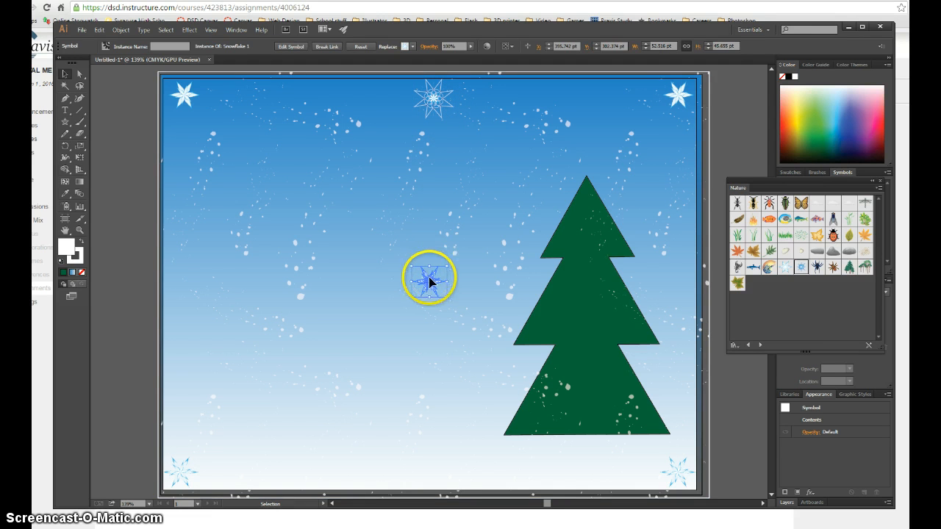
pyautogui.press('Delete')
# - Copy the Snowflake 2 symbol to the middle of the artboard's right, left and bottom edges
pyautogui.click(433, 107)
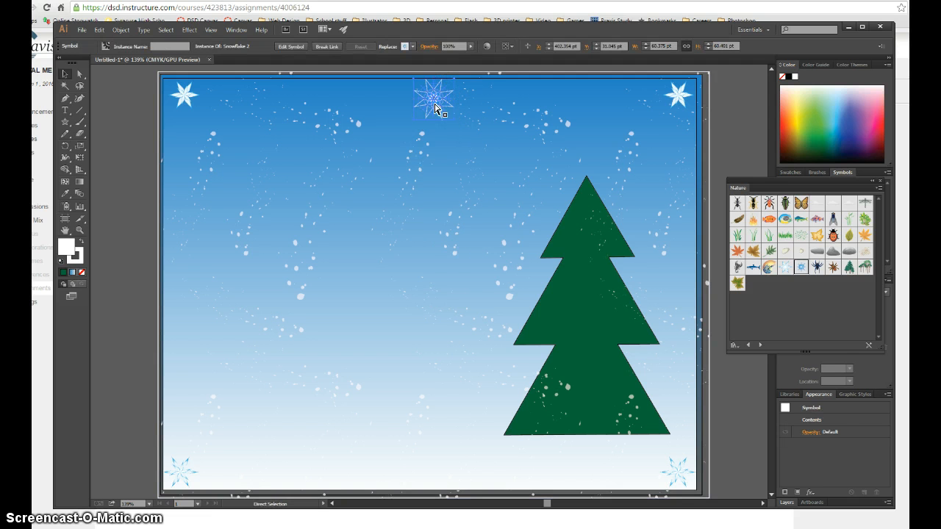
pyautogui.hotkey('ctrl', 'v')
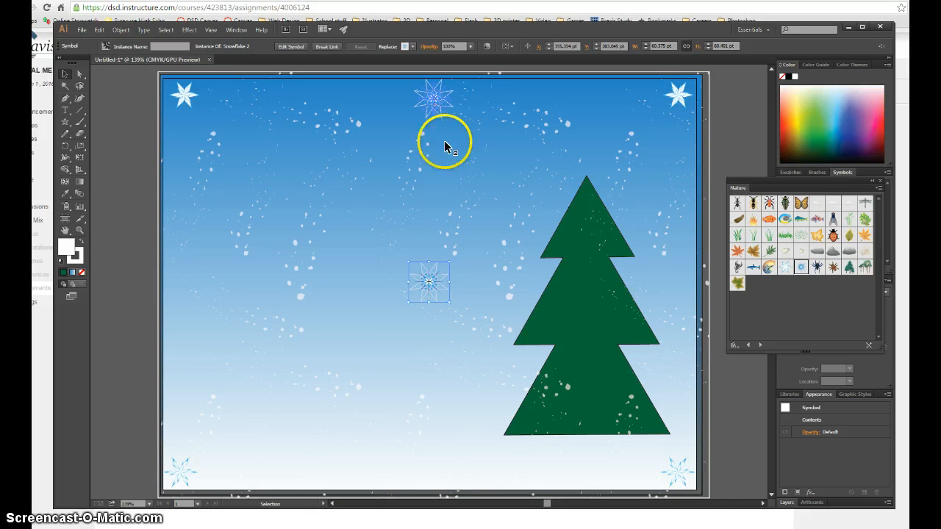
pyautogui.moveTo(425, 282); pyautogui.dragTo(670, 274)
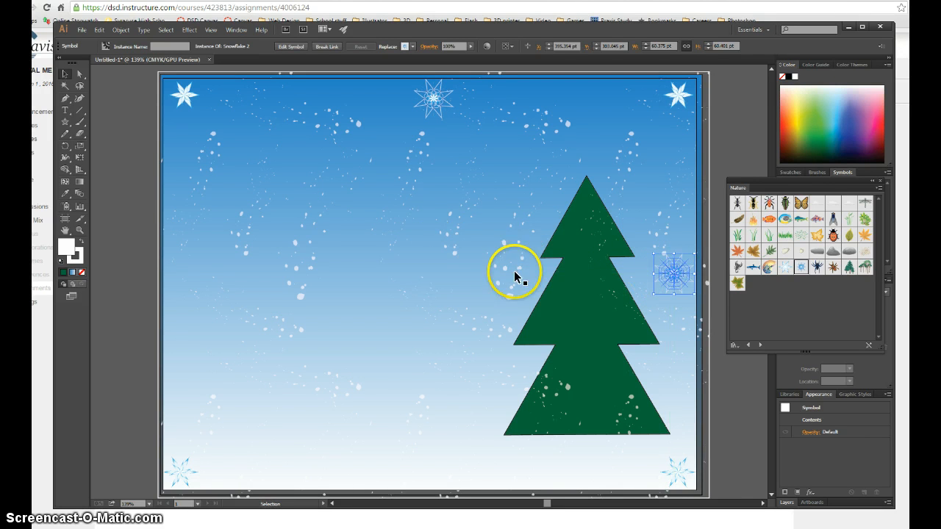
pyautogui.hotkey('ctrl', 'v')
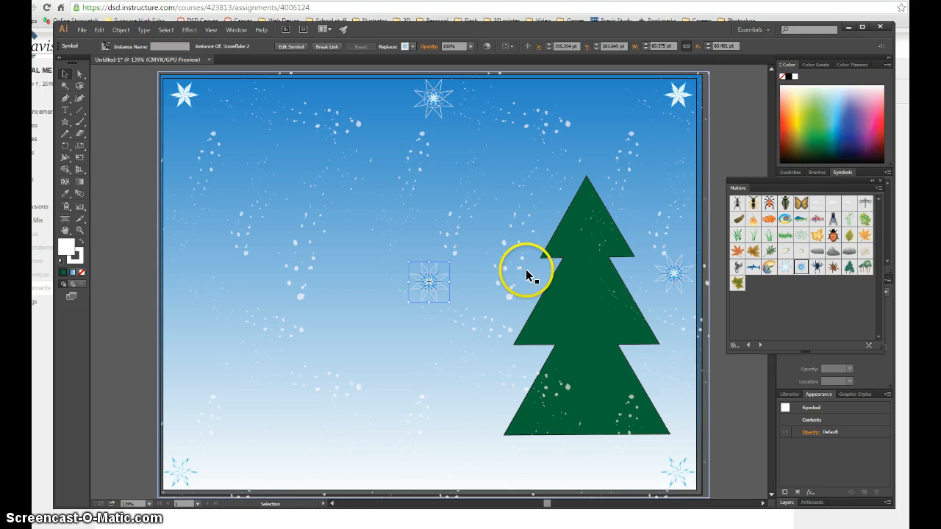
pyautogui.moveTo(428, 284); pyautogui.dragTo(185, 271)
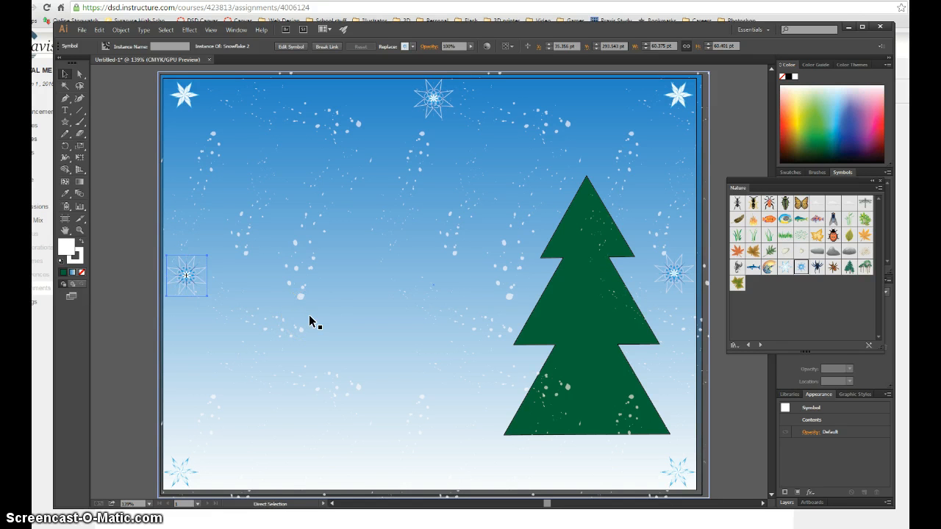
pyautogui.hotkey('ctrl', 'v')
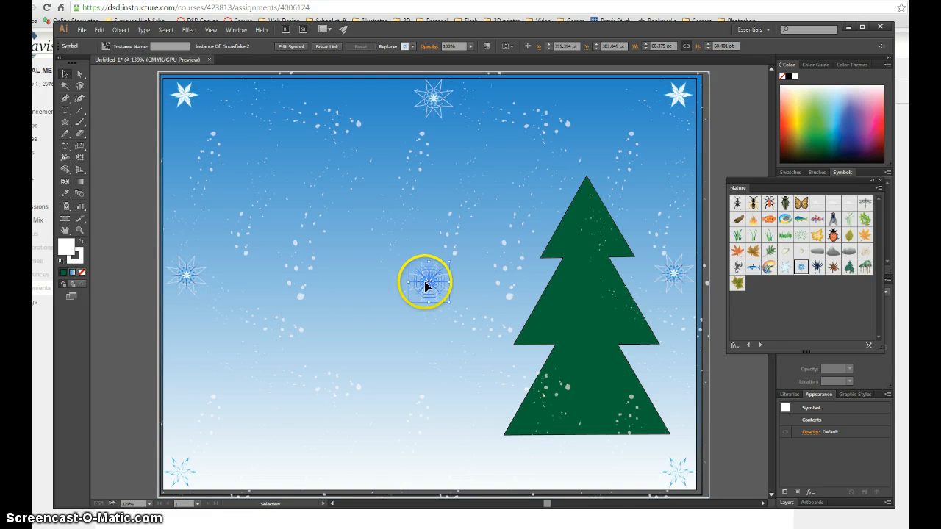
pyautogui.moveTo(426, 284); pyautogui.dragTo(431, 466)
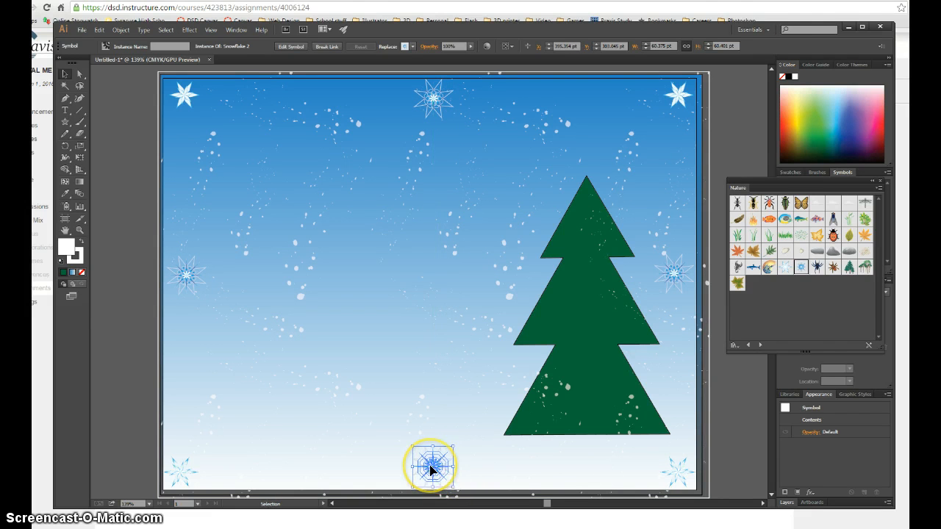
# - Blend the three snowflakes along the artboard's top edge from the upper-left corner to the upper-right corner
pyautogui.click(81, 194)
pyautogui.click(184, 94)
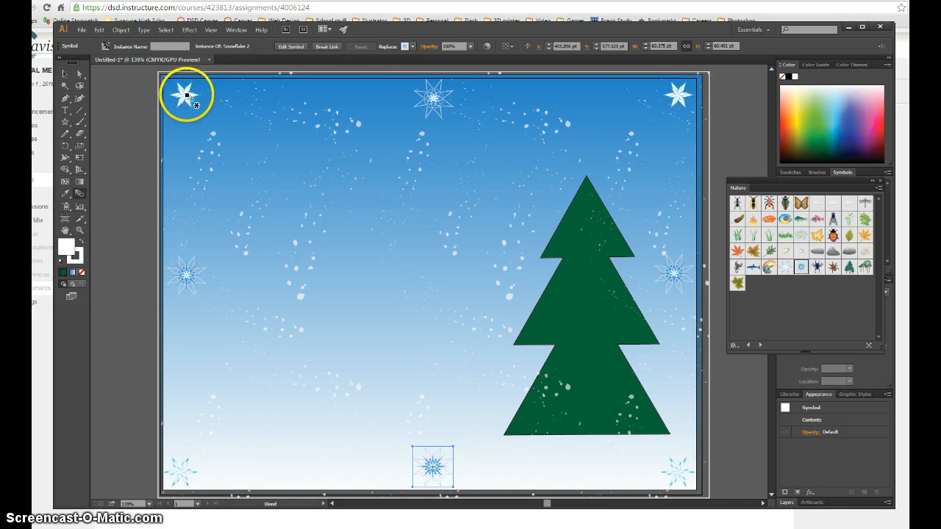
pyautogui.click(433, 96)
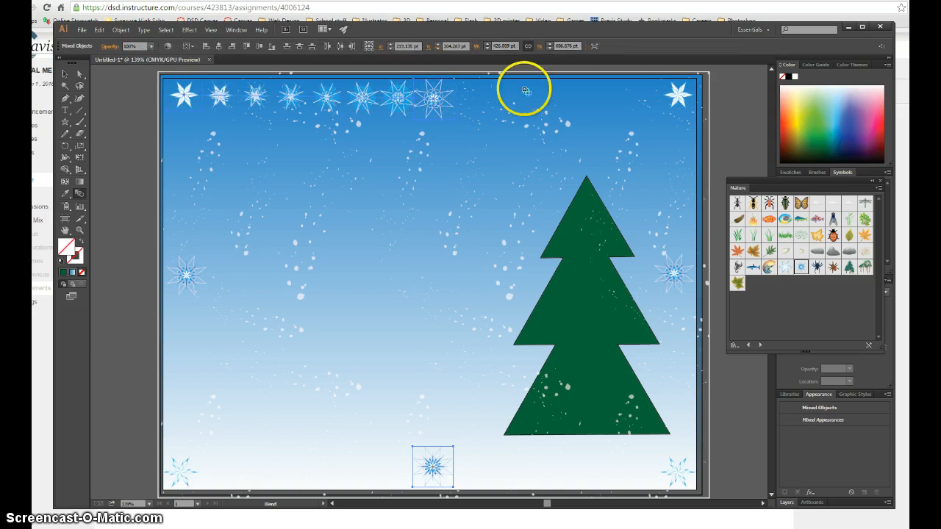
pyautogui.click(677, 94)
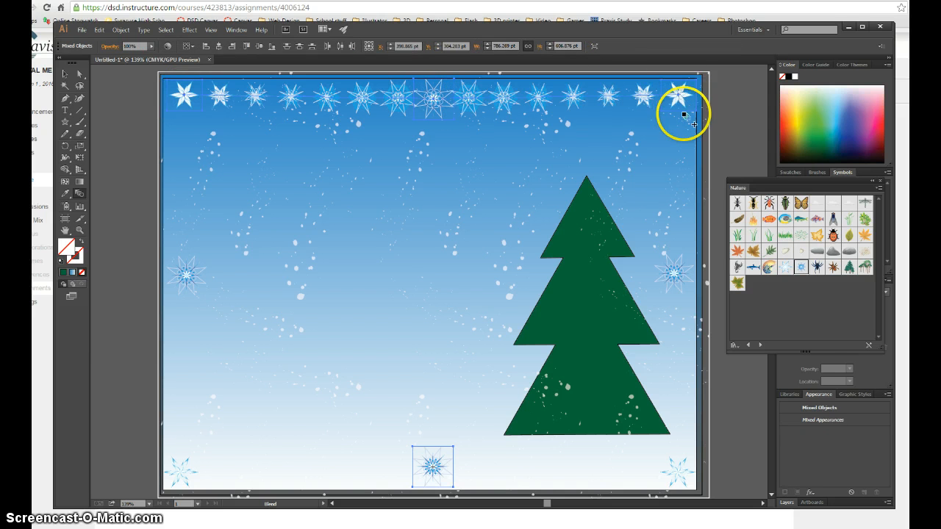
# - Continue the snowflake blend down the right side, along the bottom edge and up the left side to the upper-left corner
pyautogui.click(677, 273)
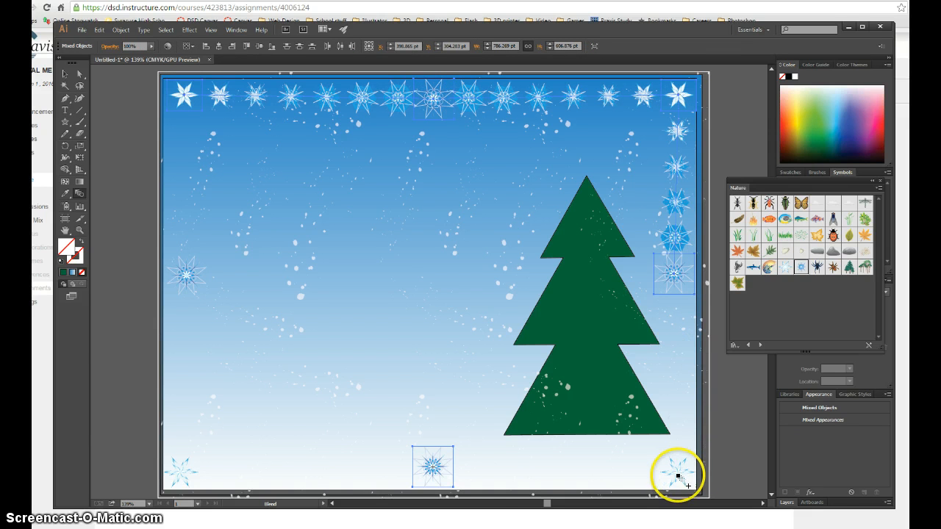
pyautogui.click(677, 473)
pyautogui.click(429, 467)
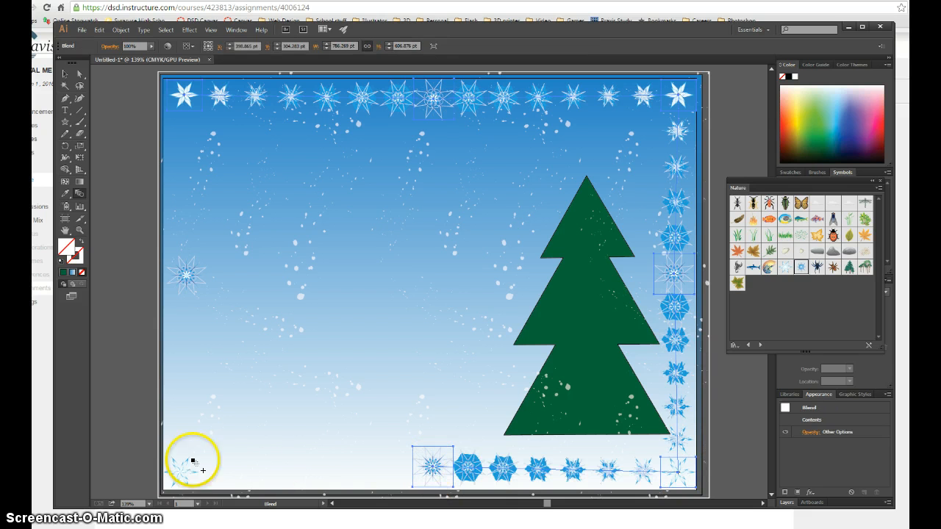
pyautogui.click(185, 475)
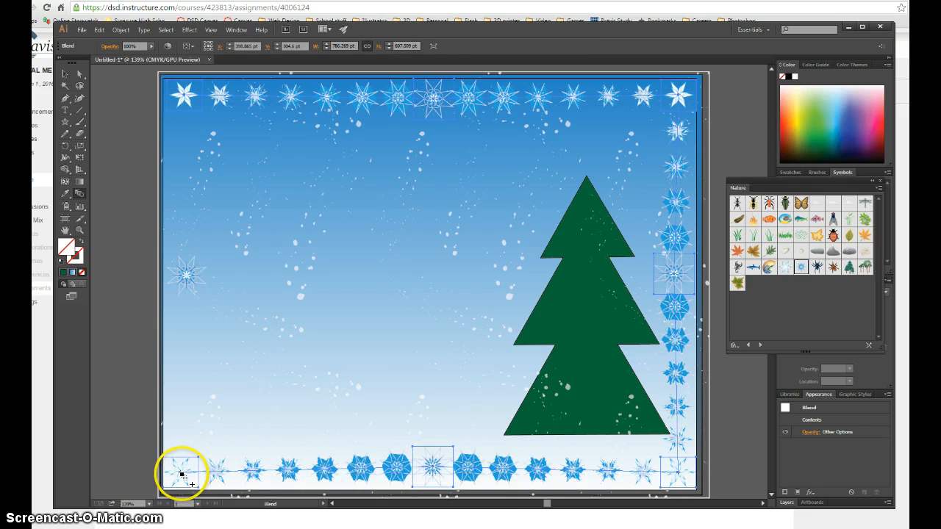
pyautogui.click(187, 277)
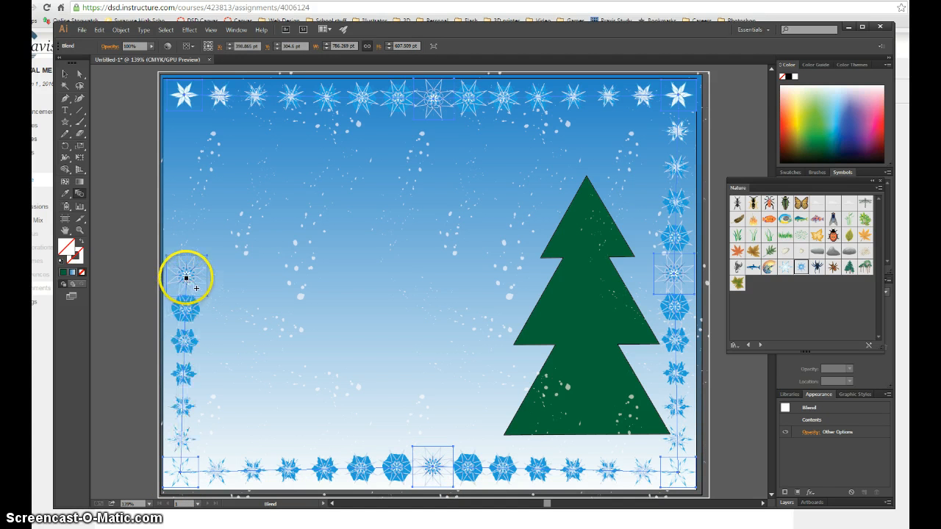
pyautogui.click(179, 95)
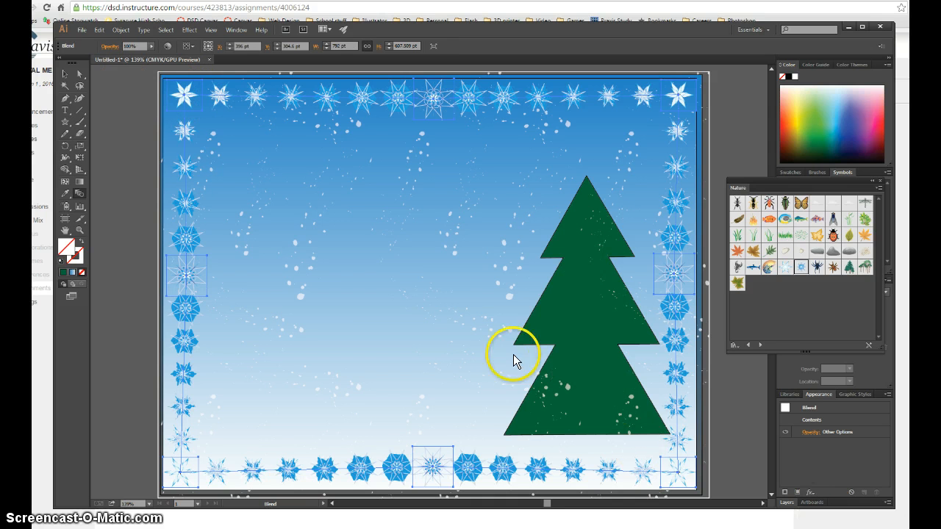
# - Open the Blend Options for the snowflake border and preview it with Specified Steps spacing of 4
pyautogui.doubleClick(79, 193)
pyautogui.moveTo(210, 158); pyautogui.dragTo(469, 214)
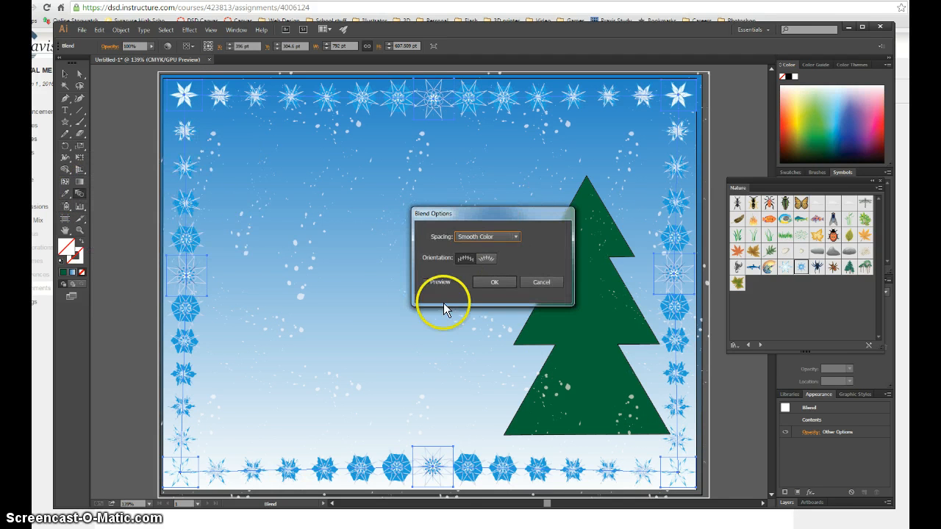
pyautogui.click(517, 237)
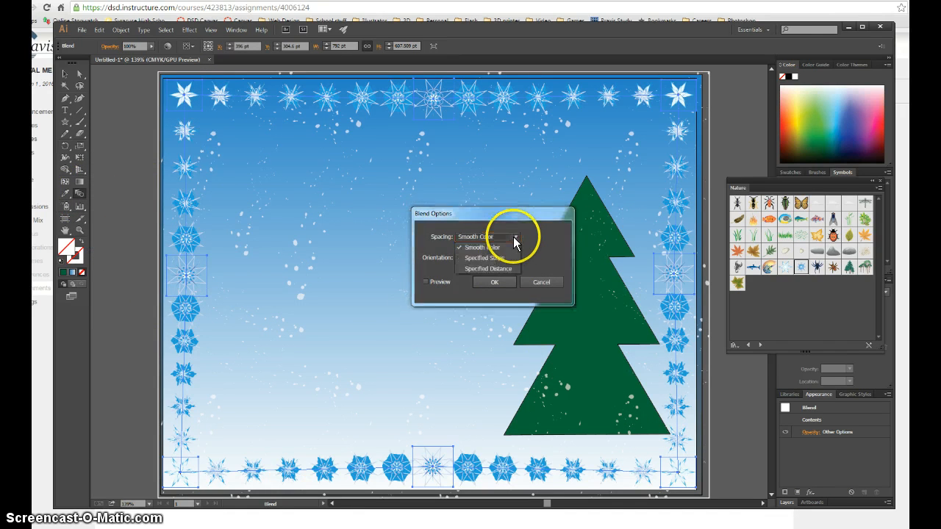
pyautogui.click(483, 261)
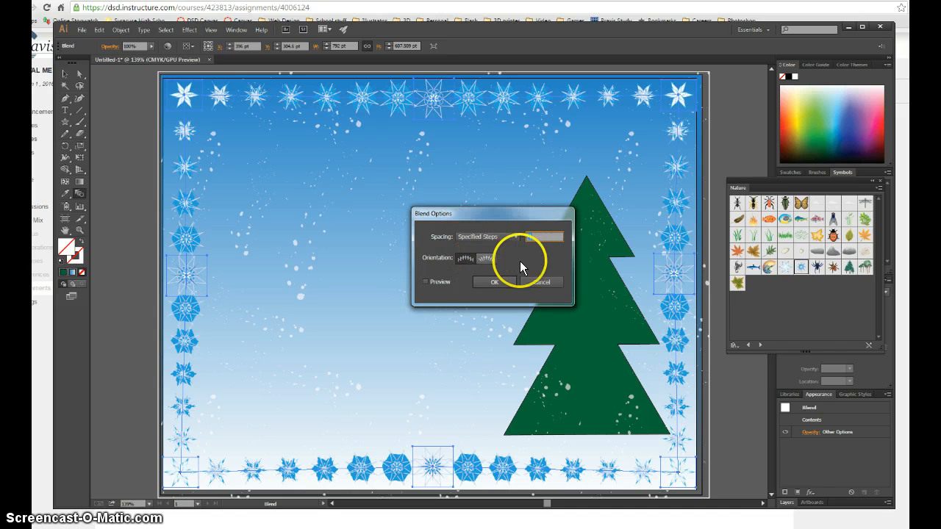
pyautogui.click(424, 282)
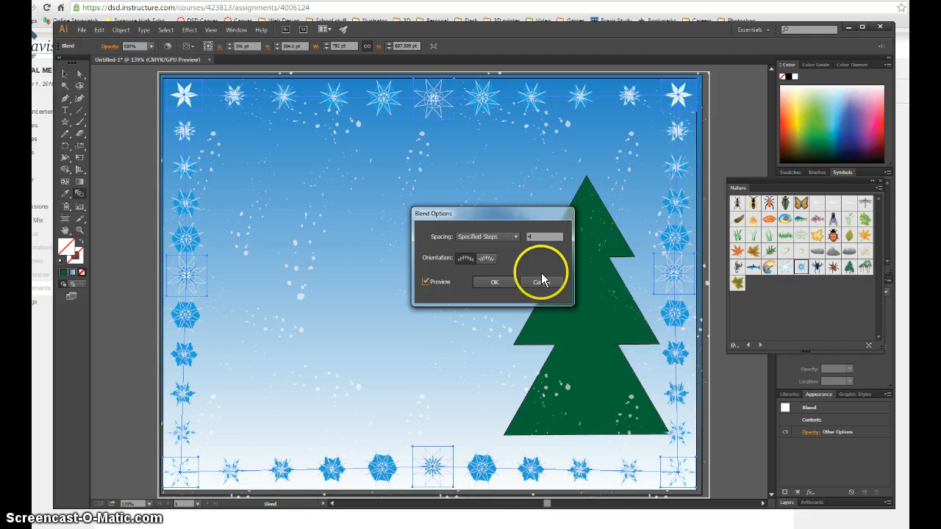
# - Change the blend spacing to Specified Distance and preview the border at 100 pt
pyautogui.click(514, 237)
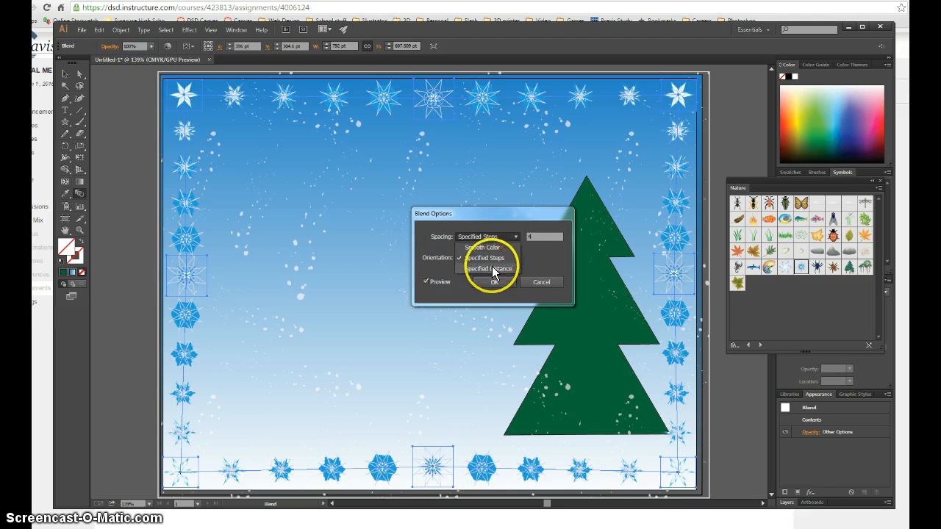
pyautogui.click(492, 272)
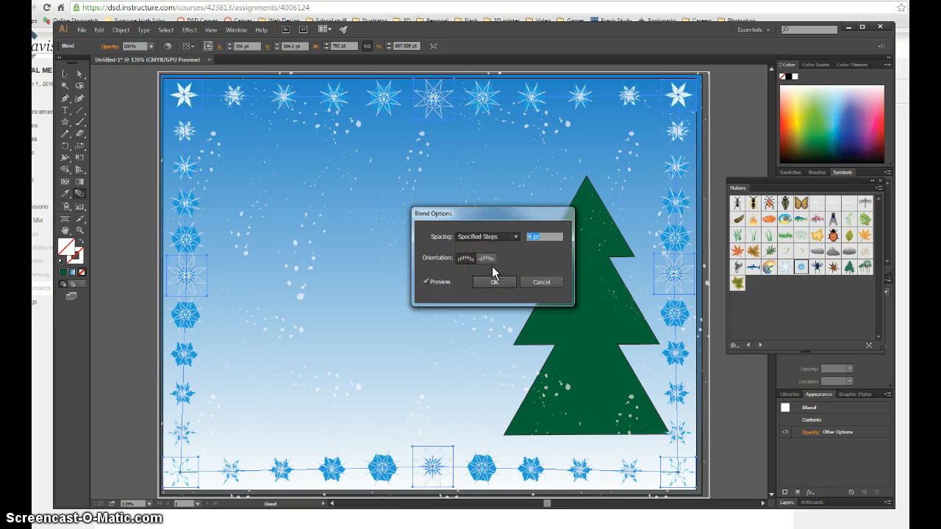
pyautogui.click(530, 236)
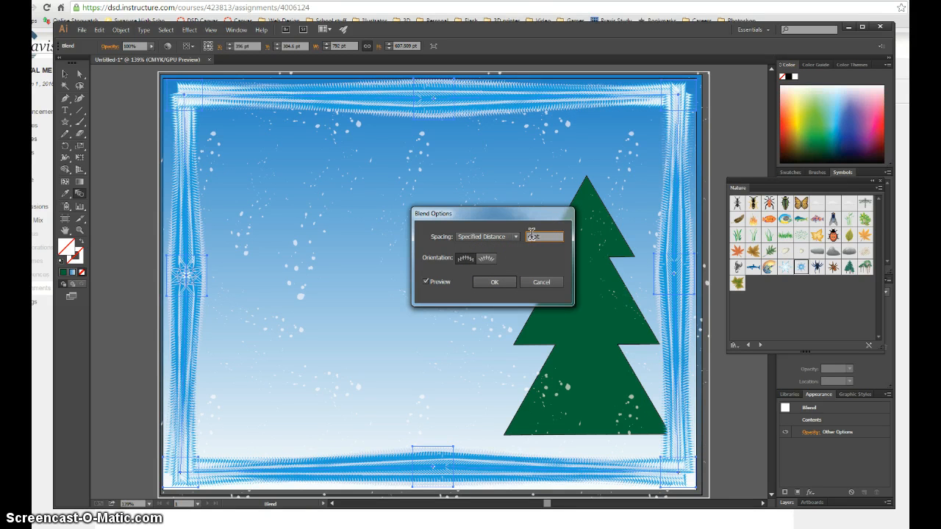
pyautogui.moveTo(534, 236); pyautogui.dragTo(476, 236)
pyautogui.write('1')
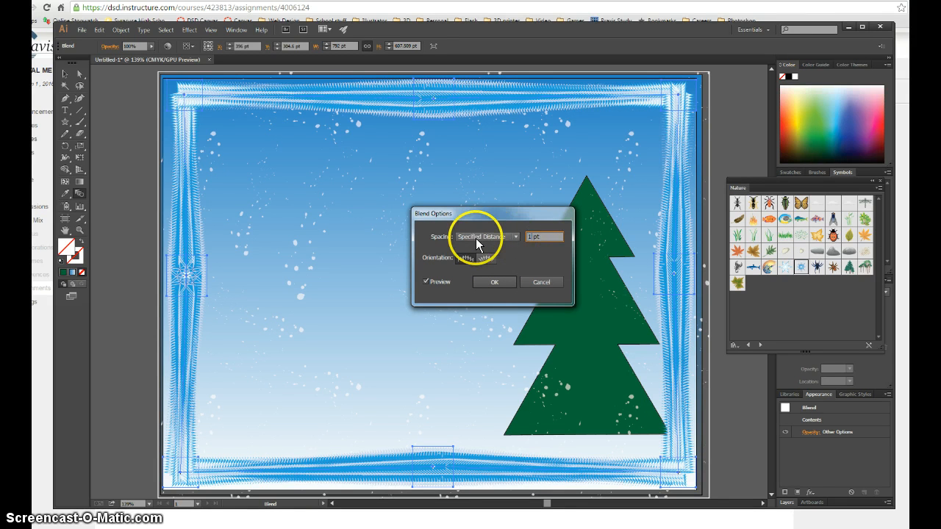
pyautogui.click(424, 283)
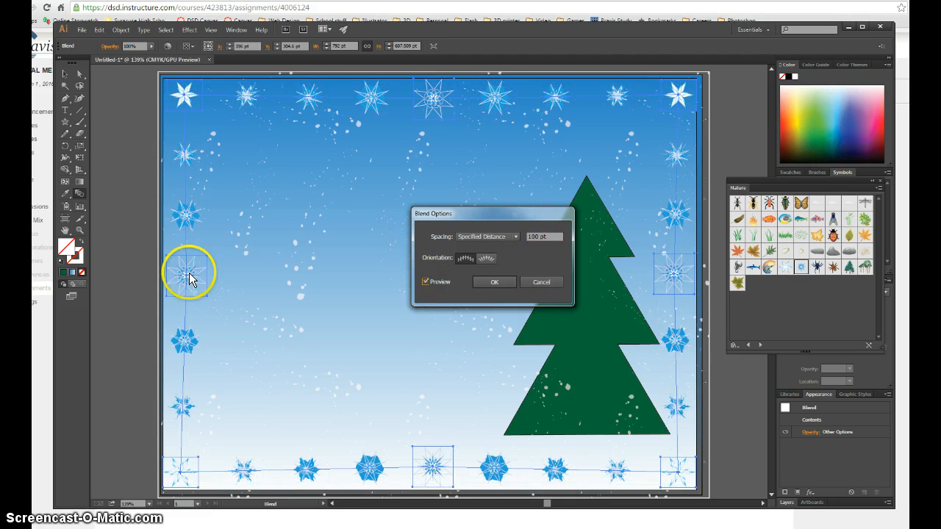
# - Set the blend's specified distance to 75 pt and apply it to the snowflake border
pyautogui.click(539, 236)
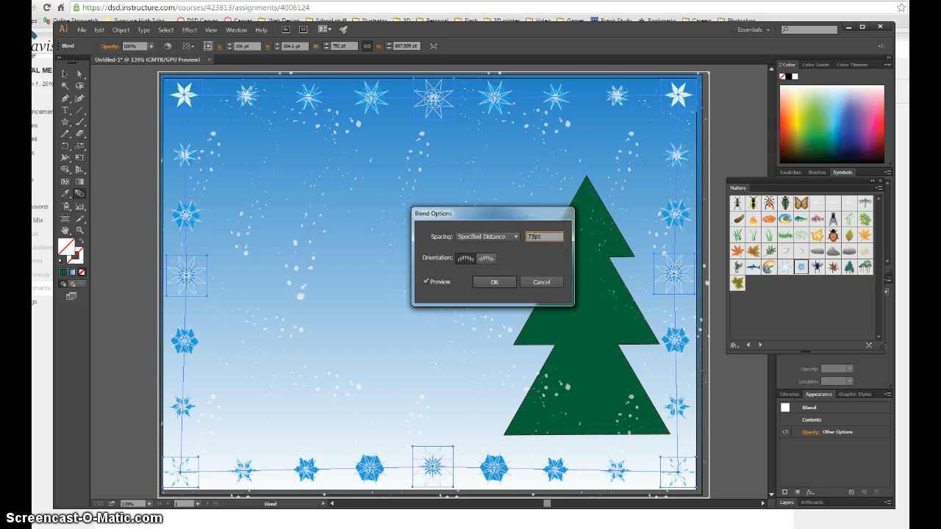
pyautogui.click(425, 282)
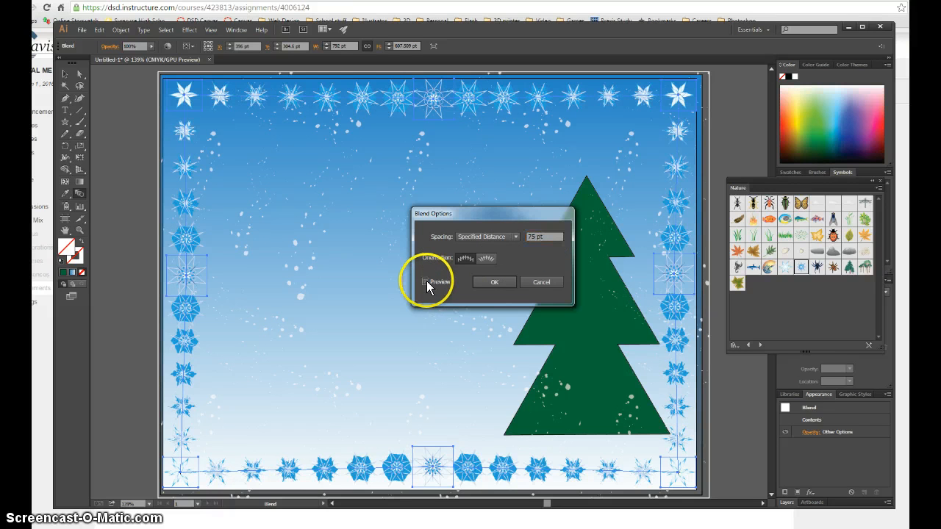
pyautogui.click(504, 283)
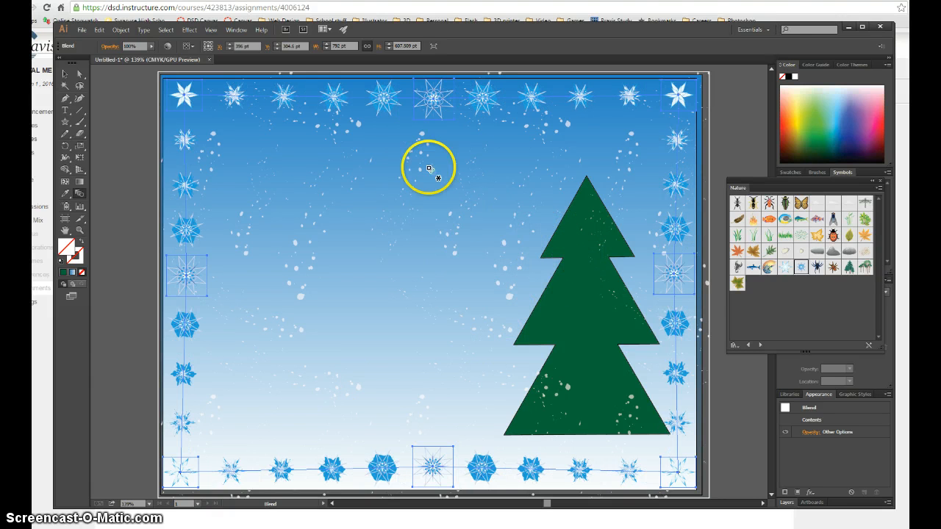
# - Set up an export of the artwork as a JPEG using all artboards, and cancel it without exporting
pyautogui.click(83, 30)
pyautogui.click(123, 223)
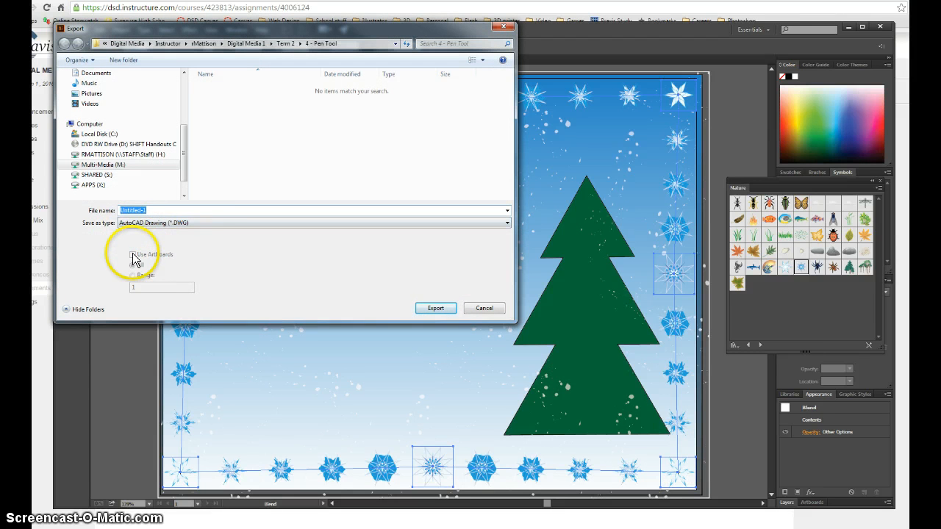
pyautogui.click(230, 222)
pyautogui.click(156, 275)
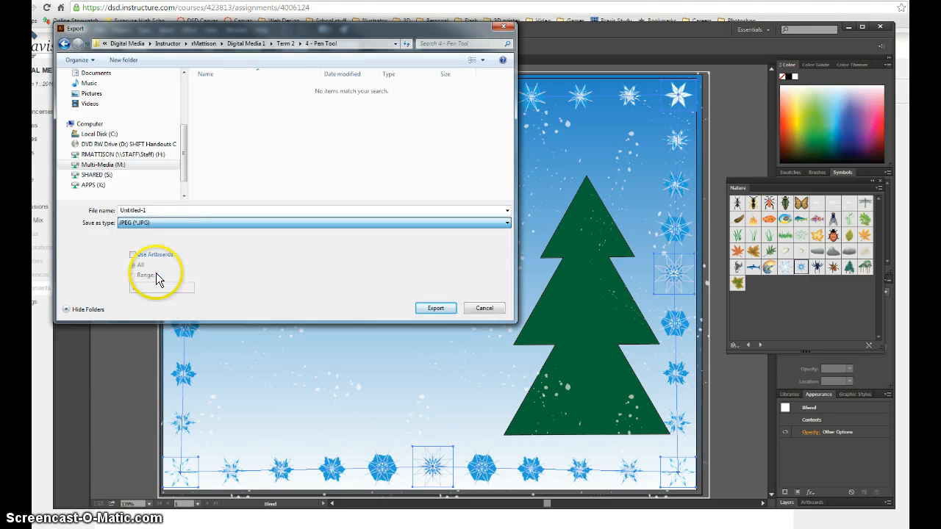
pyautogui.click(133, 255)
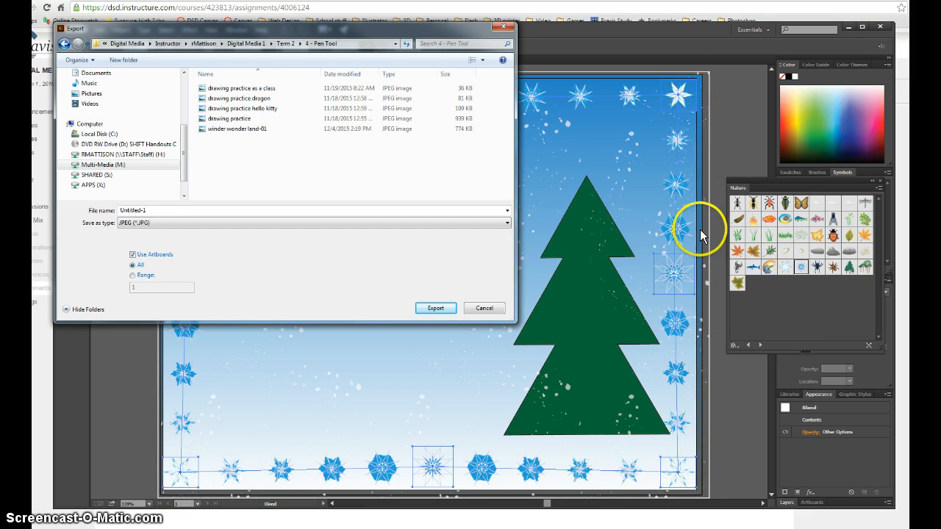
pyautogui.click(484, 309)
# - Switch to the Winter Wonderland assignment page in the browser and enlarge its description box to examine the example picture
pyautogui.click(275, 8)
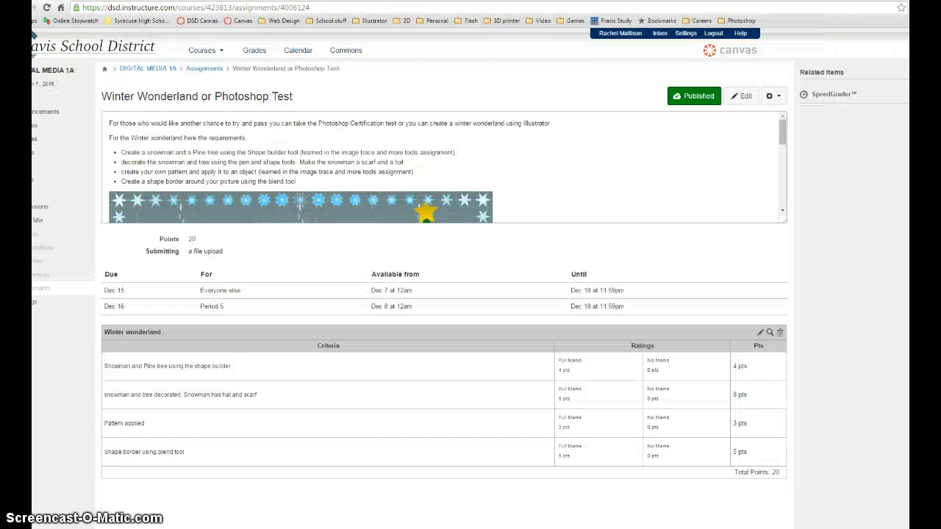
pyautogui.moveTo(786, 219); pyautogui.dragTo(805, 520)
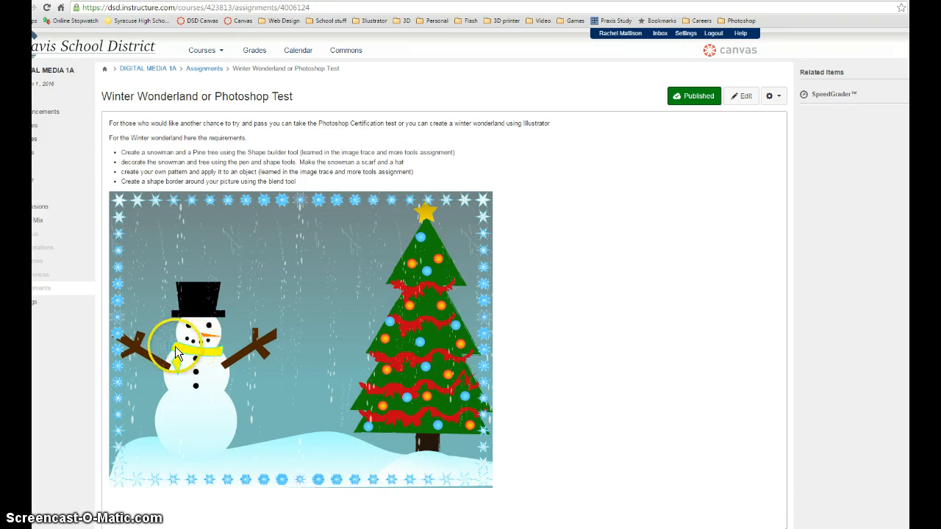